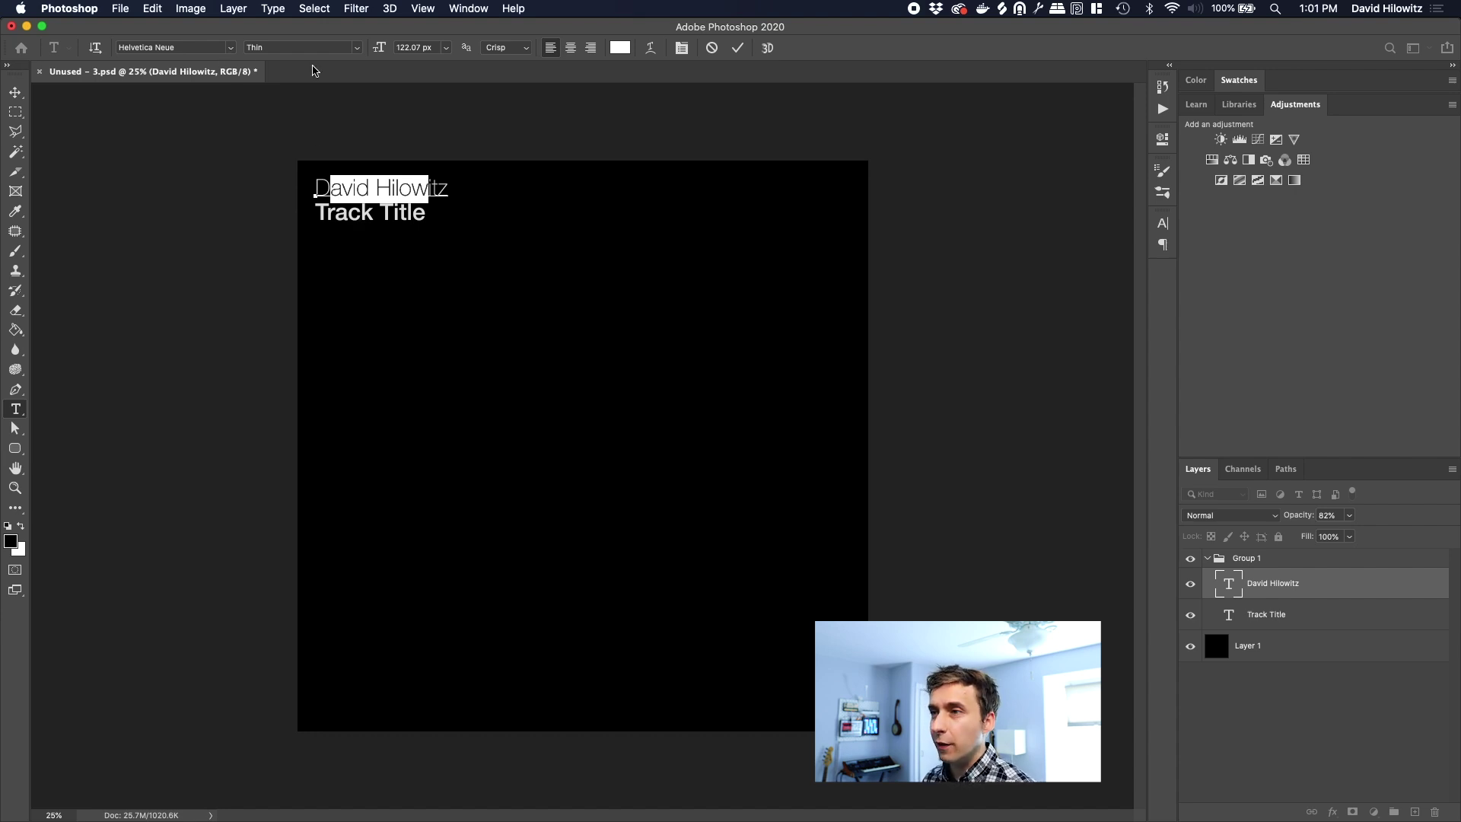
Step: Finish the artist name edit, then switch to Finder and preview IMG_2606.jpeg and IMG_2607.jpeg in the Room Photos folder
{"action": "left_click", "coordinate": [393, 173]}
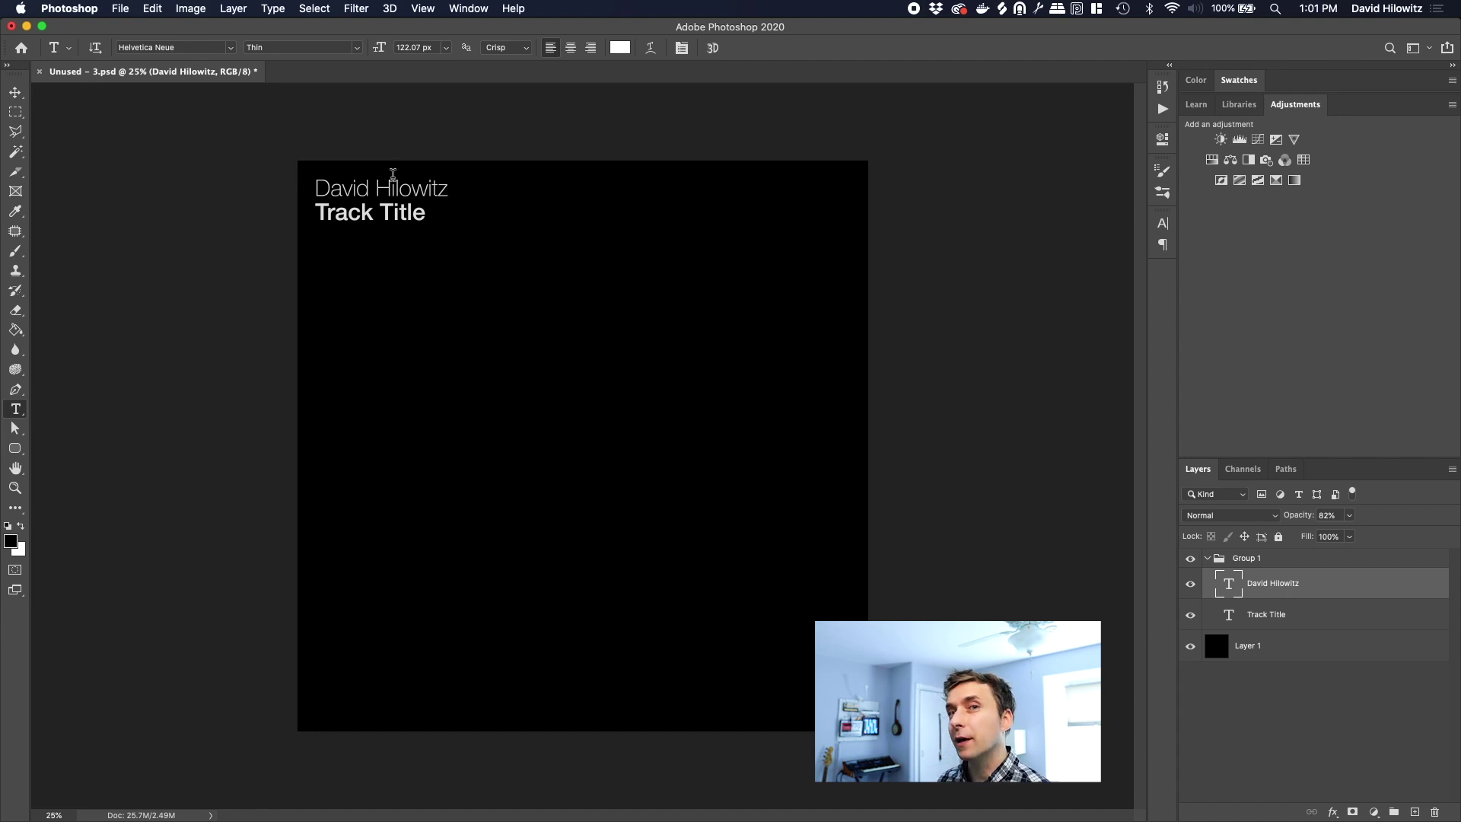
{"action": "key", "text": "super+Tab"}
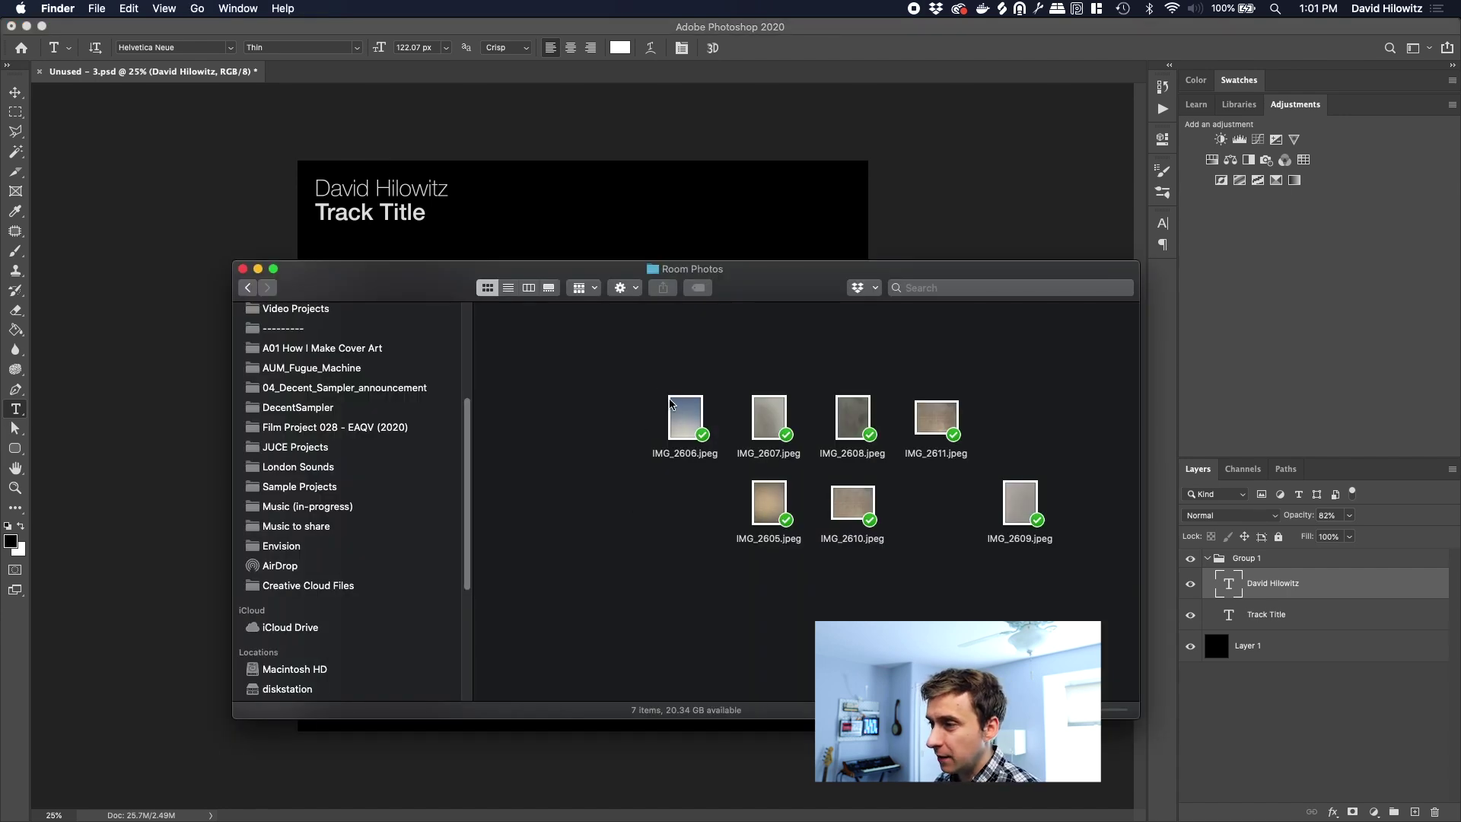
{"action": "left_click", "coordinate": [689, 421]}
{"action": "key", "text": "space"}
{"action": "key", "text": "Right"}
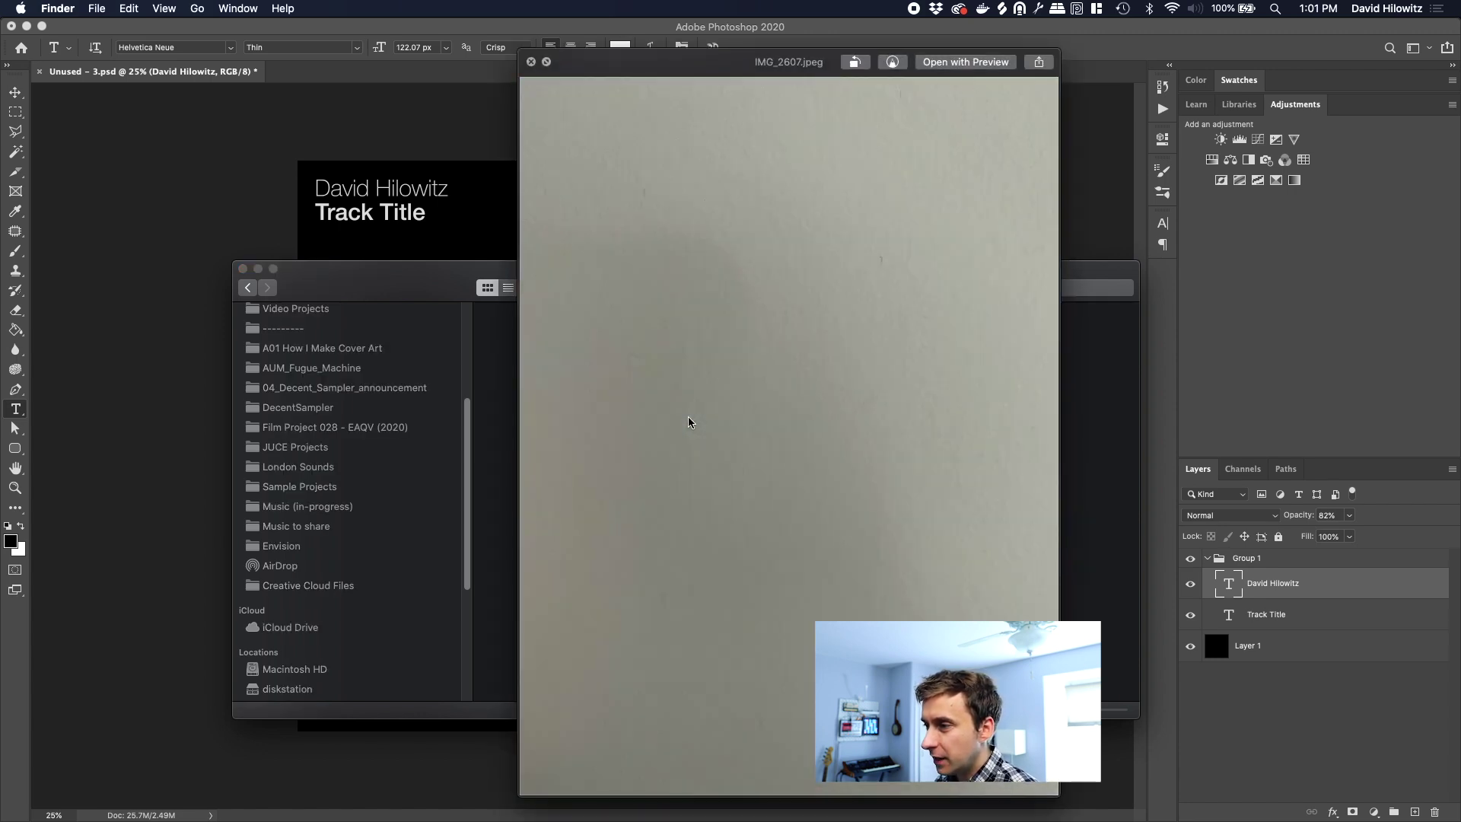
{"action": "key", "text": "space"}
Step: Place IMG_2606.jpeg into the Photoshop cover document, scaled to 32.32% so that it fills the canvas
{"action": "left_click_drag", "start_coordinate": [688, 421], "coordinate": [576, 403]}
{"action": "key", "text": "super+Tab"}
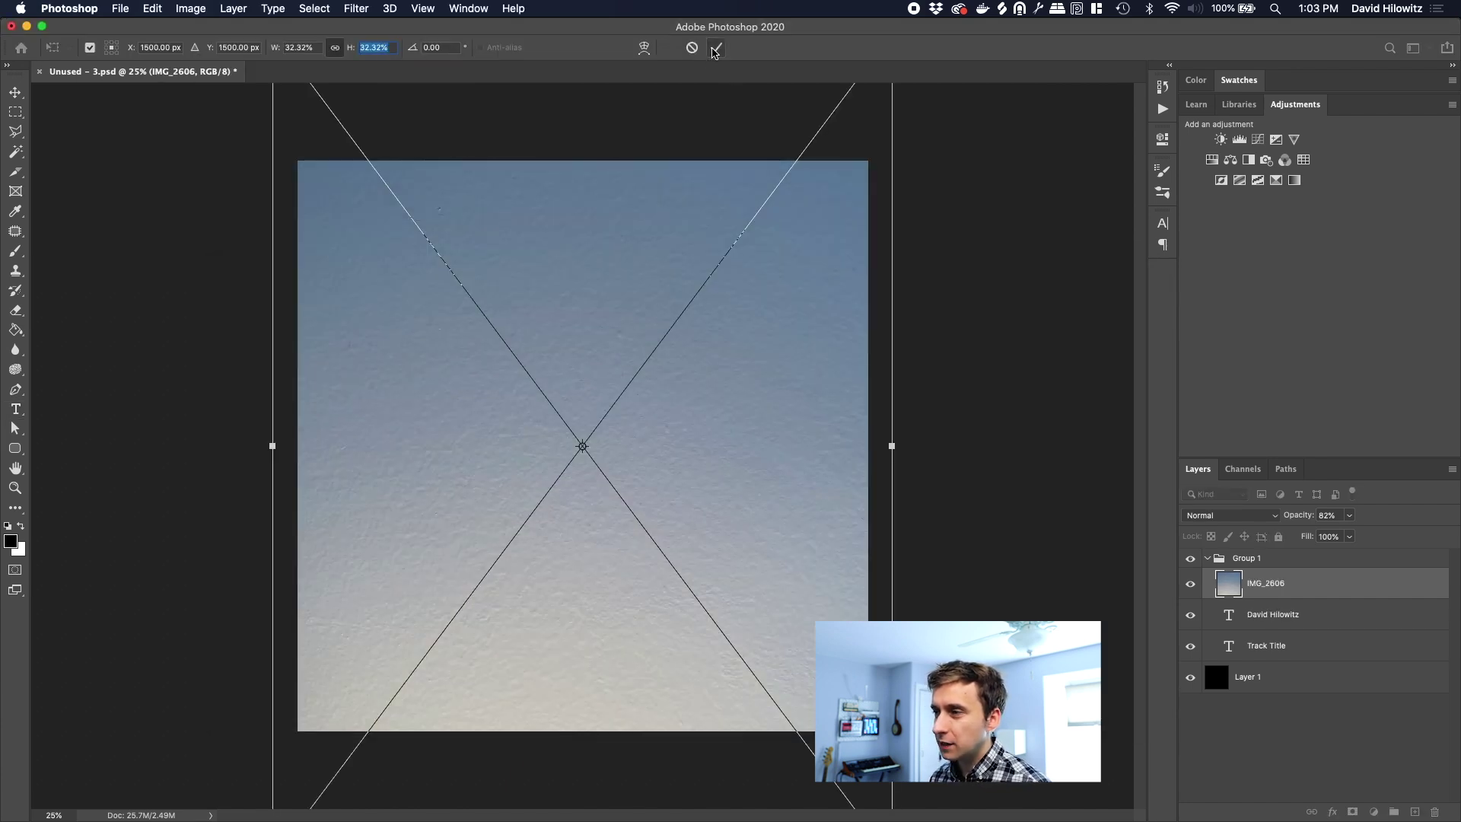
{"action": "left_click", "coordinate": [716, 47]}
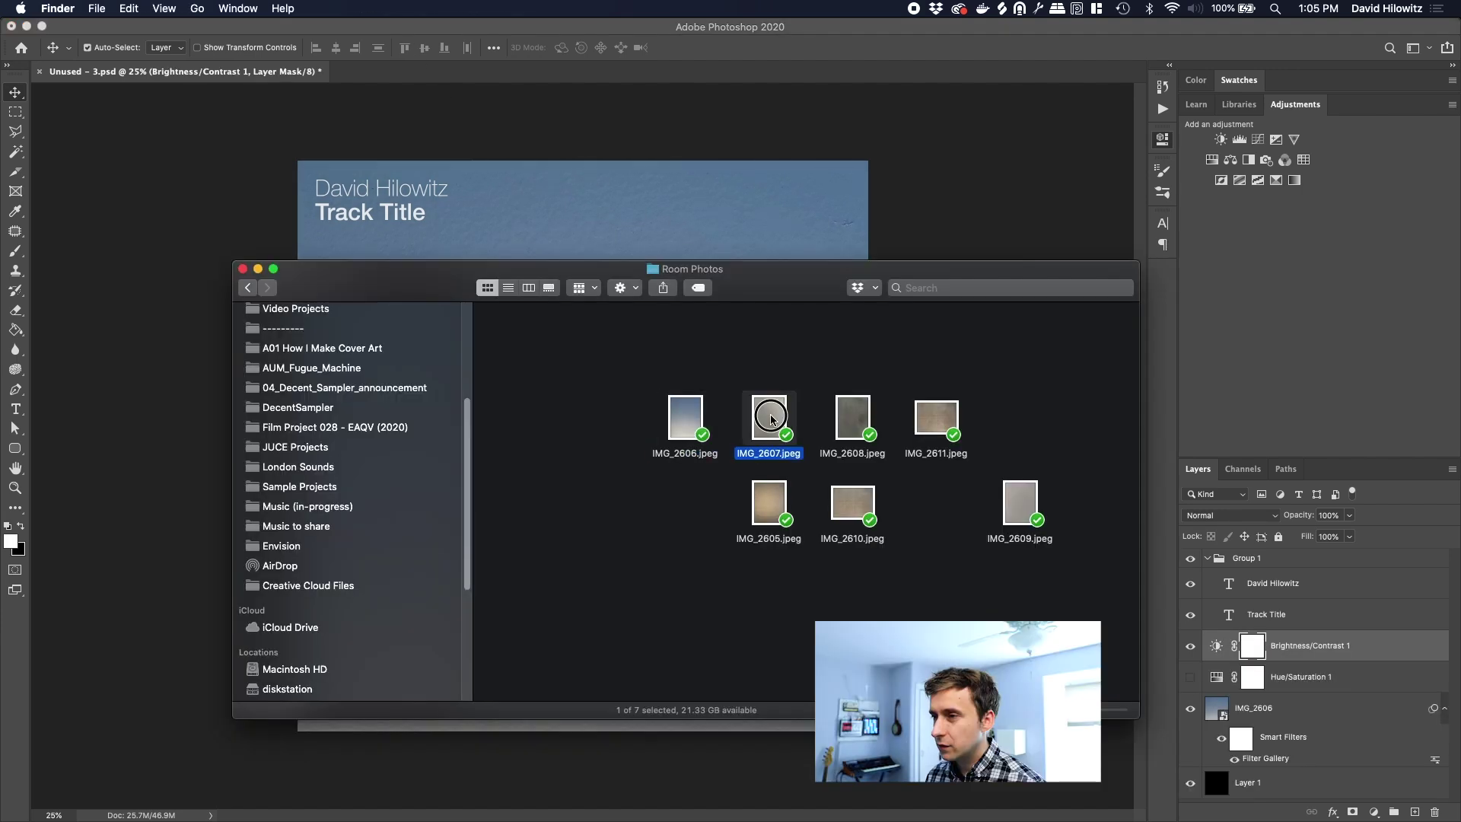
Step: Place IMG_2607.jpeg from Finder on the cover, scale it to 32.32% and flip it both horizontally and vertically
{"action": "left_click_drag", "start_coordinate": [774, 398], "coordinate": [597, 436]}
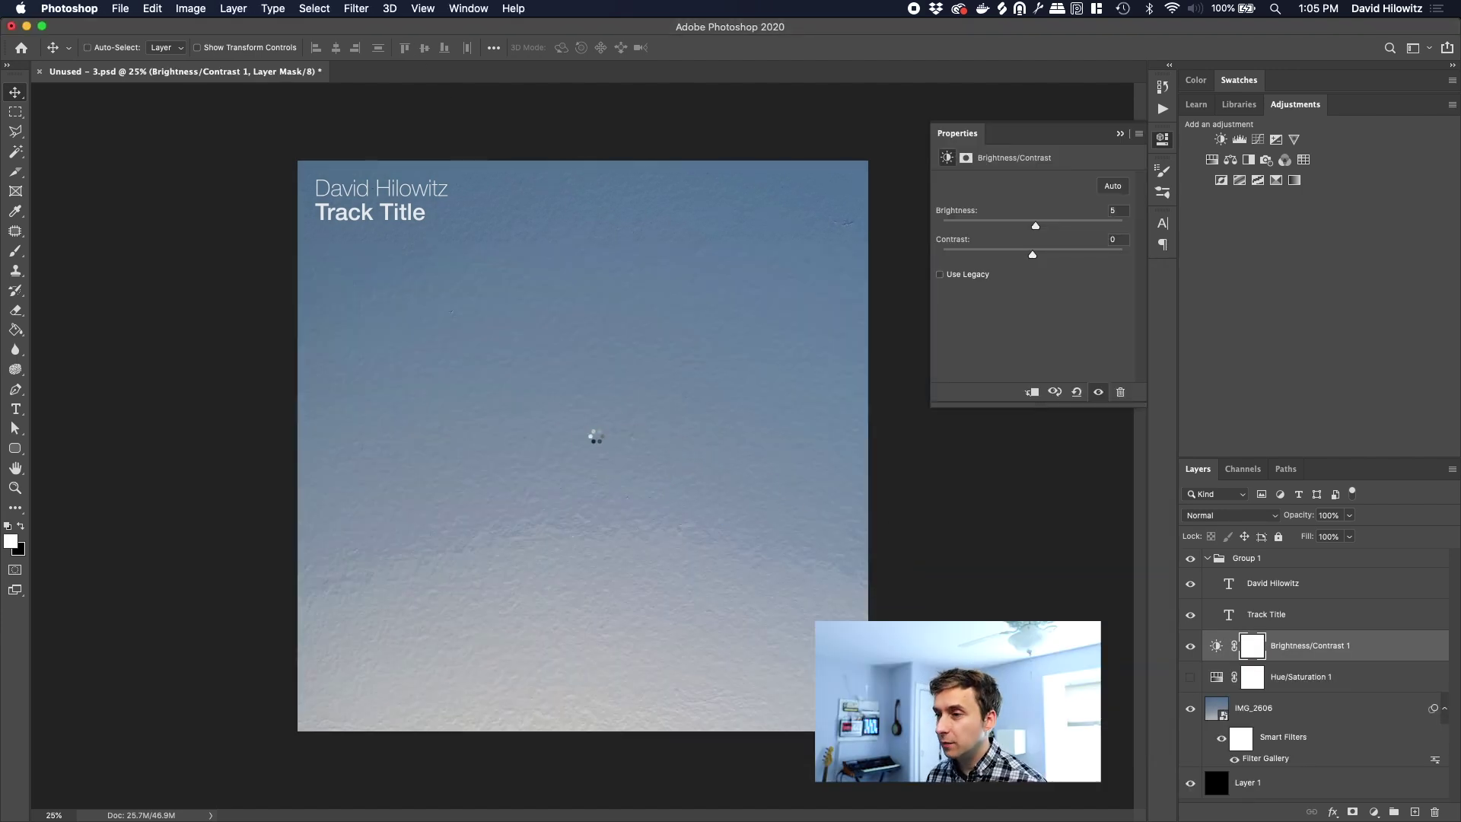
{"action": "left_click", "coordinate": [304, 50]}
{"action": "key", "text": "shift+Up"}
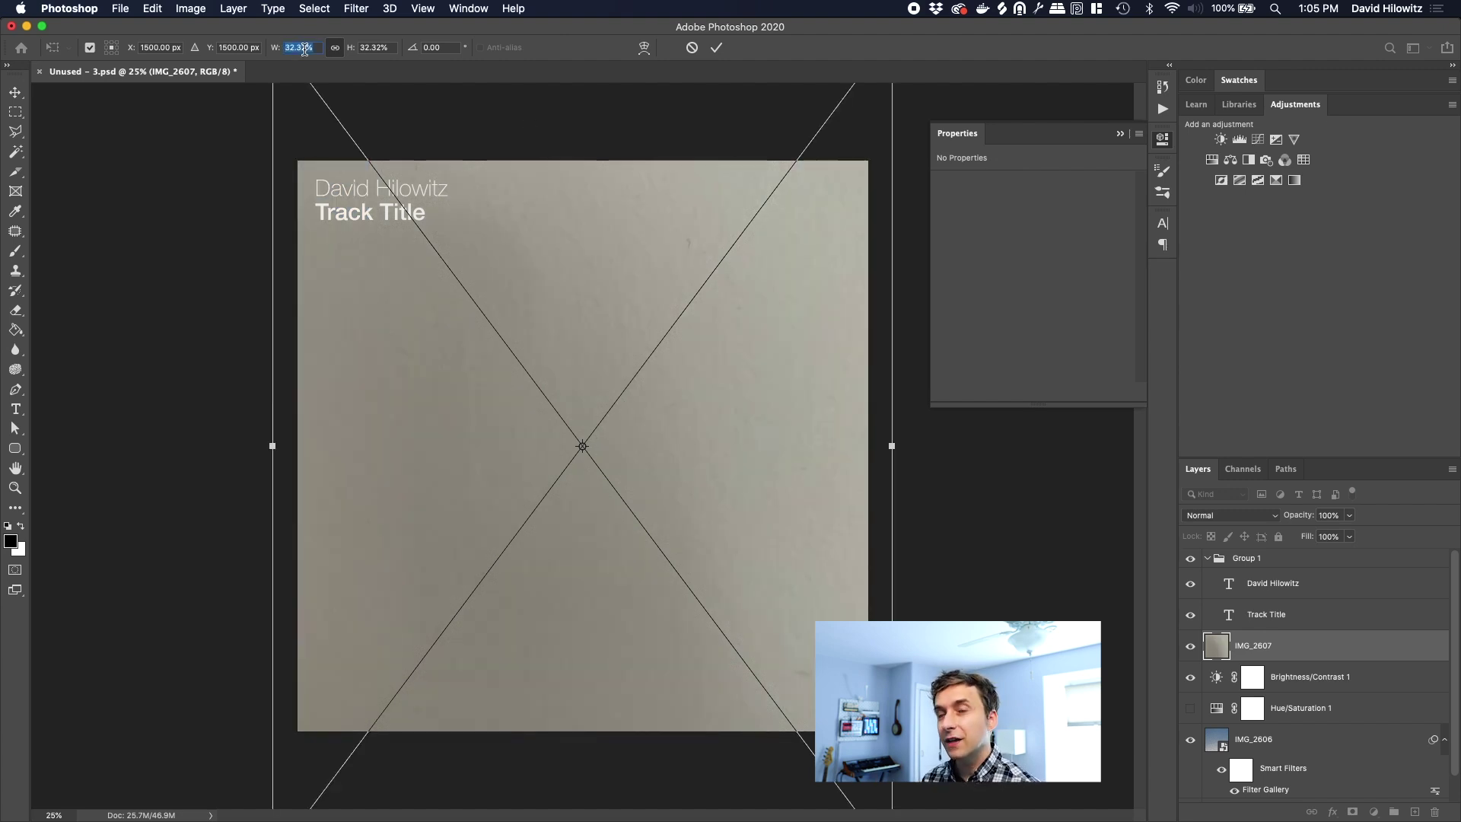
{"action": "left_click_drag", "start_coordinate": [969, 545], "coordinate": [45, 295]}
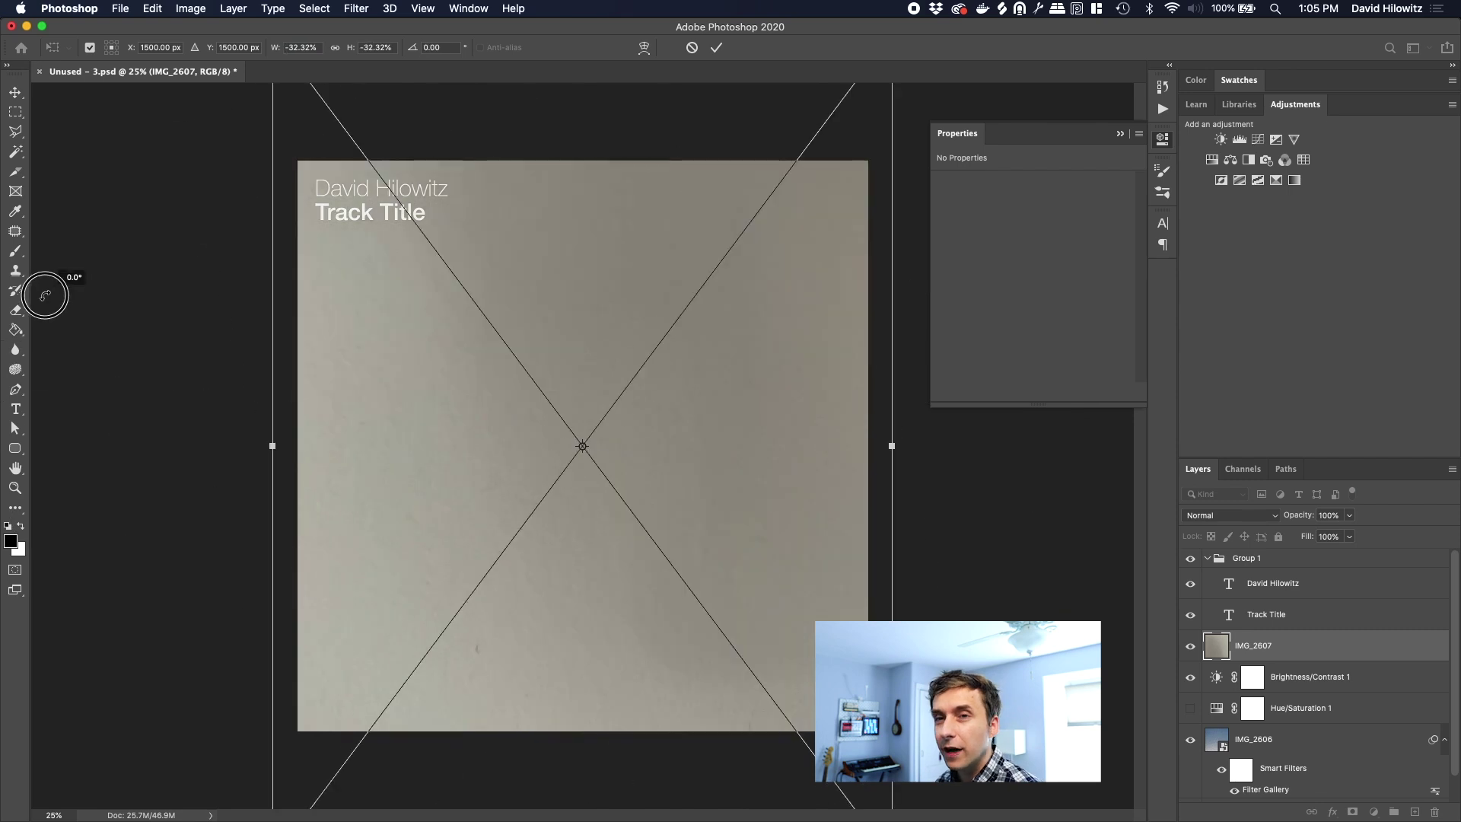
{"action": "left_click", "coordinate": [716, 49]}
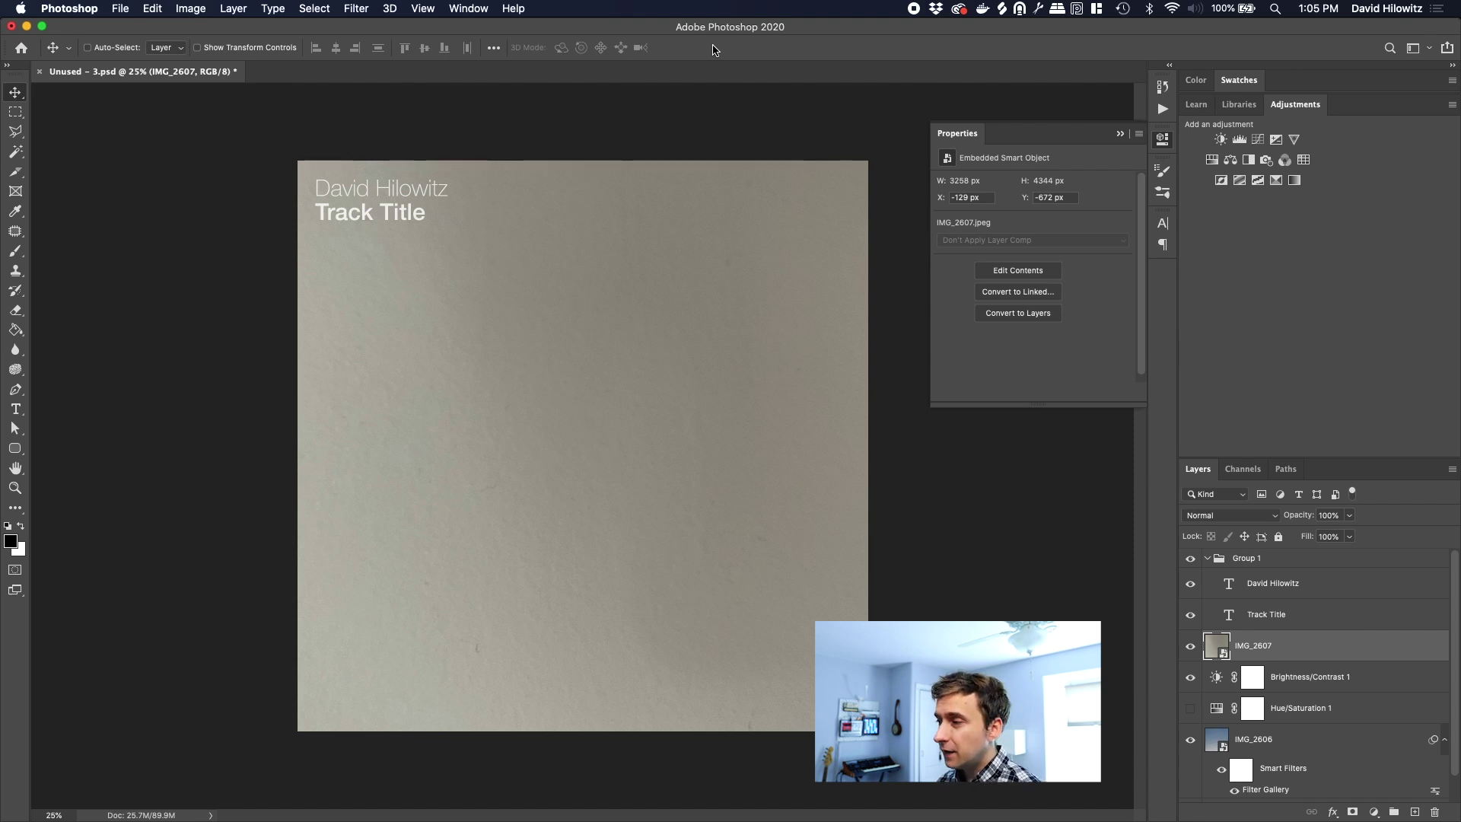
Step: Set the blend mode of the IMG_2607 layer to Vivid Light
{"action": "left_click", "coordinate": [1248, 517]}
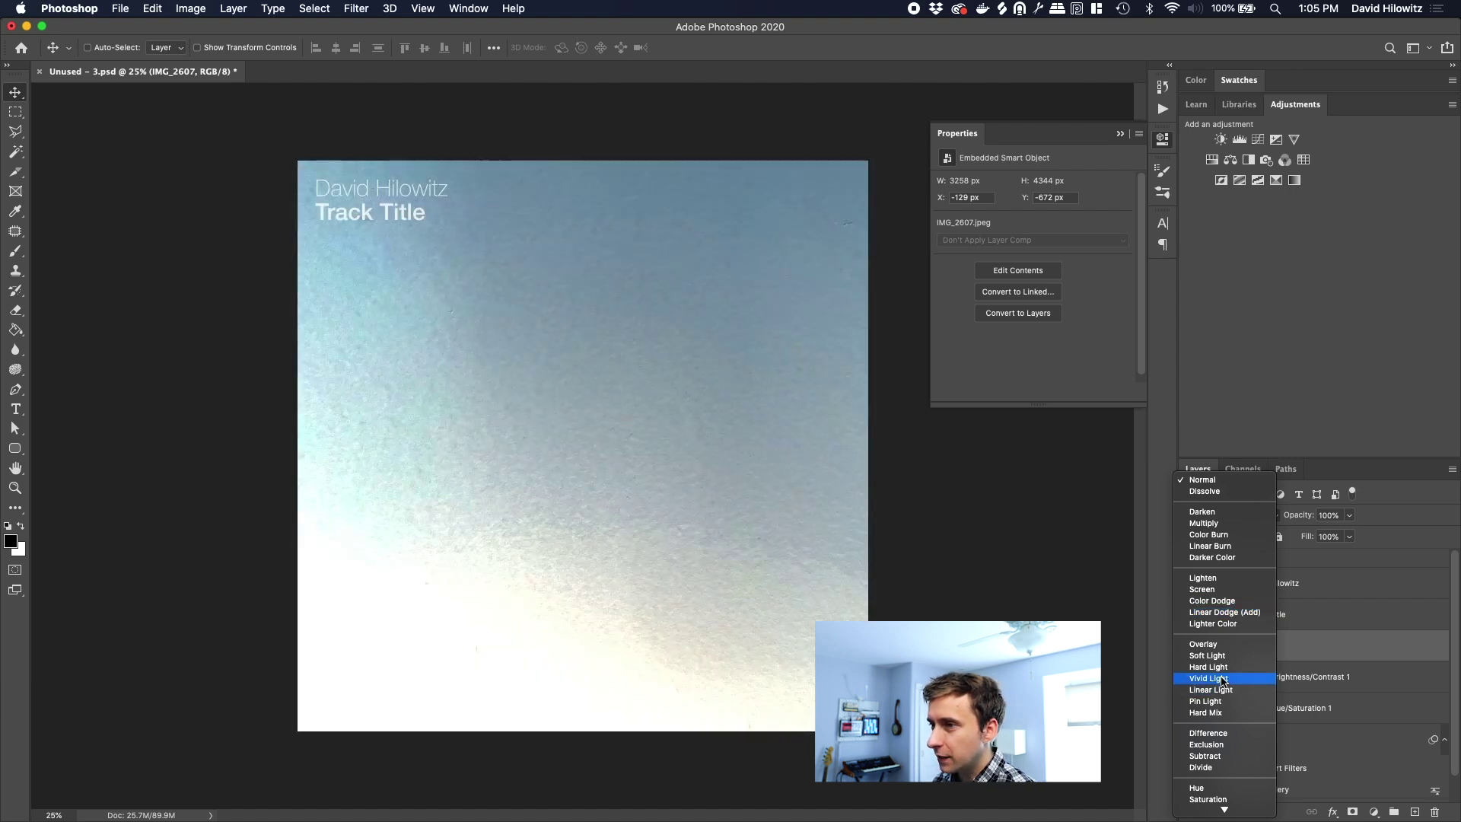
{"action": "left_click", "coordinate": [1224, 679]}
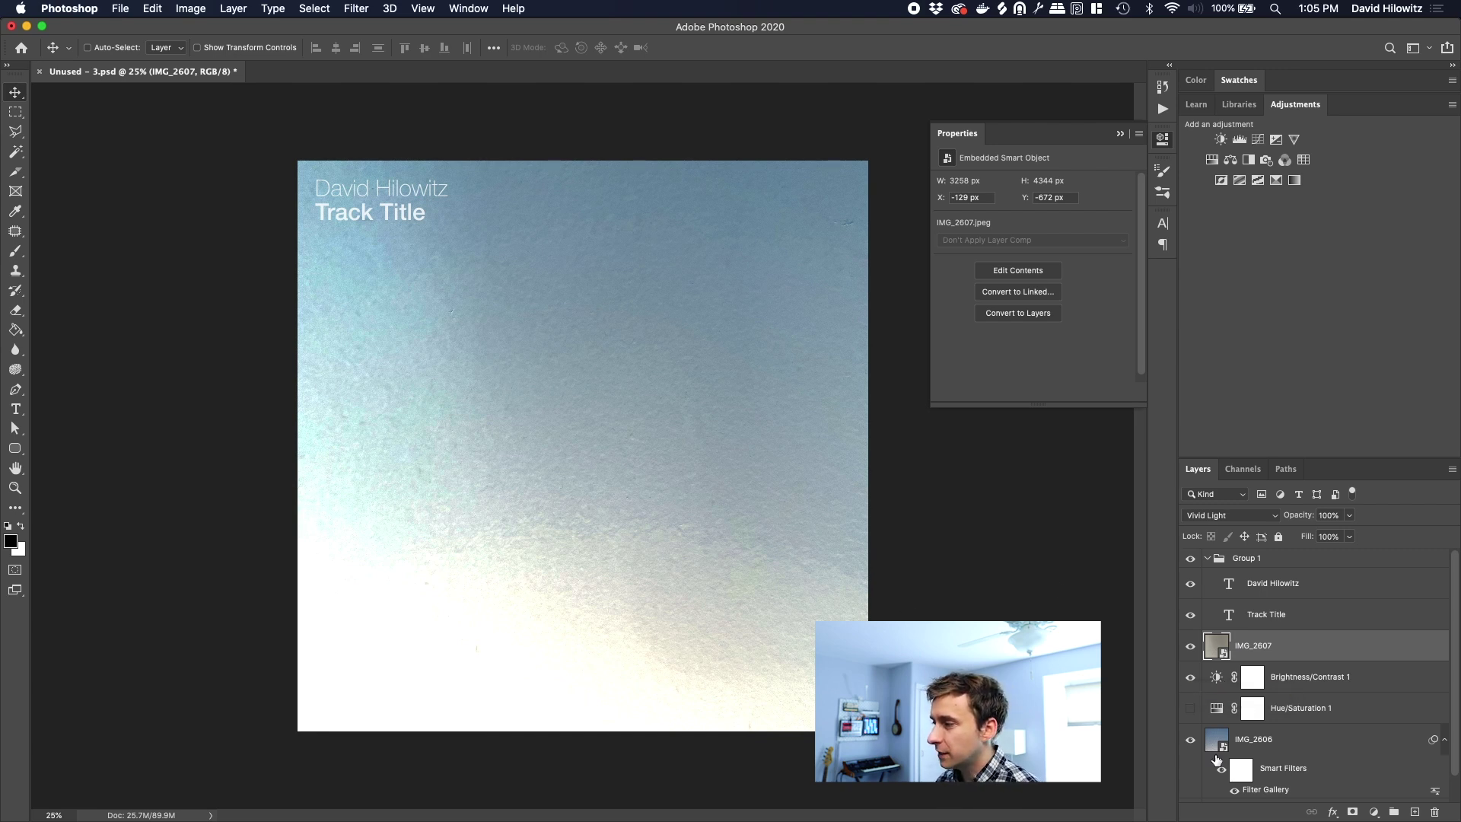
{"action": "scroll", "coordinate": [1221, 758], "scroll_direction": "down", "scroll_amount": 1}
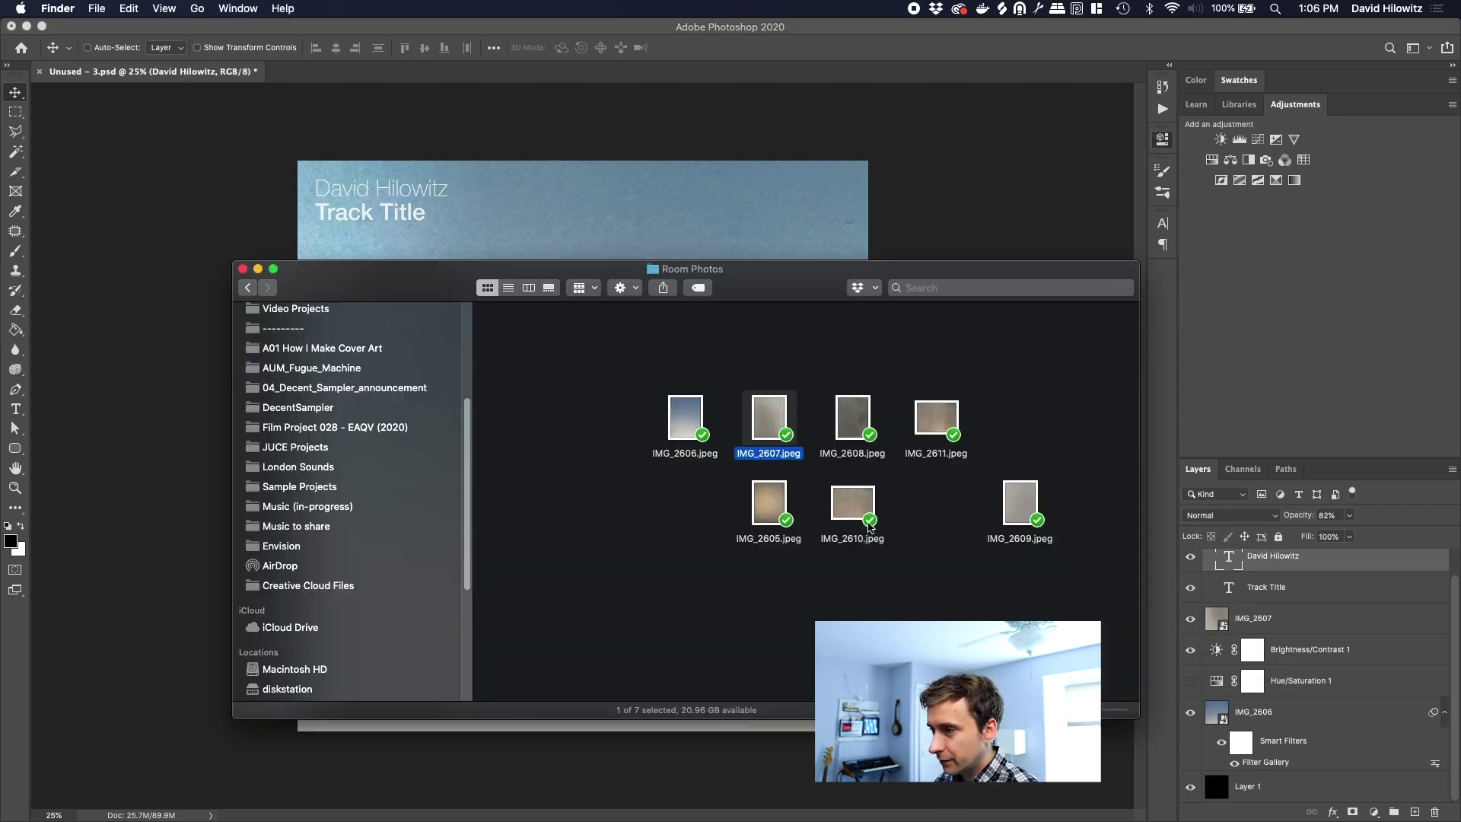
Step: Place IMG_2608.jpeg from Finder on the cover, scale it to 32.32% and rotate it by about 180°
{"action": "left_click", "coordinate": [898, 520]}
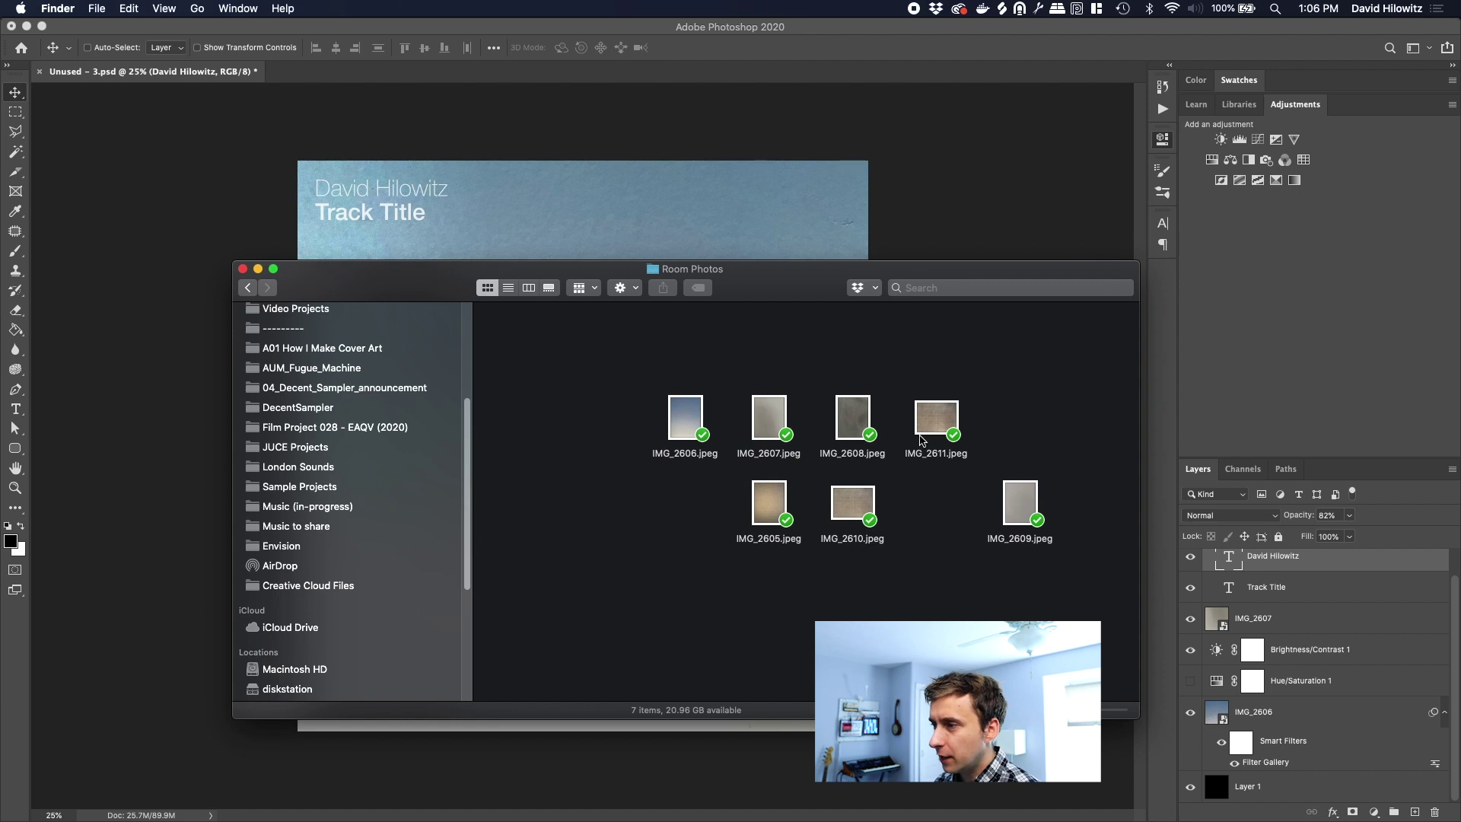
{"action": "left_click_drag", "start_coordinate": [852, 417], "coordinate": [600, 388]}
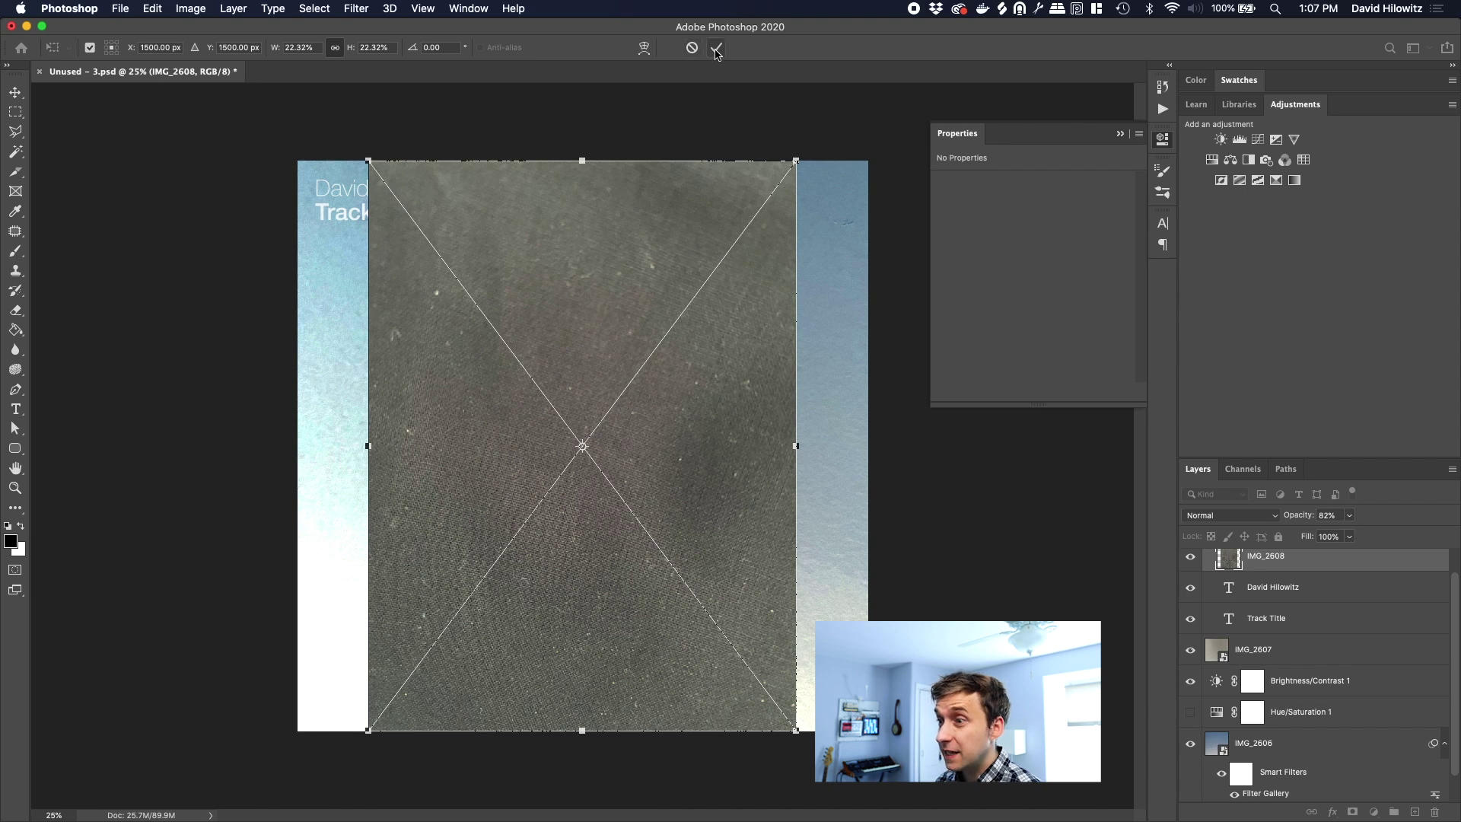
{"action": "left_click", "coordinate": [299, 47]}
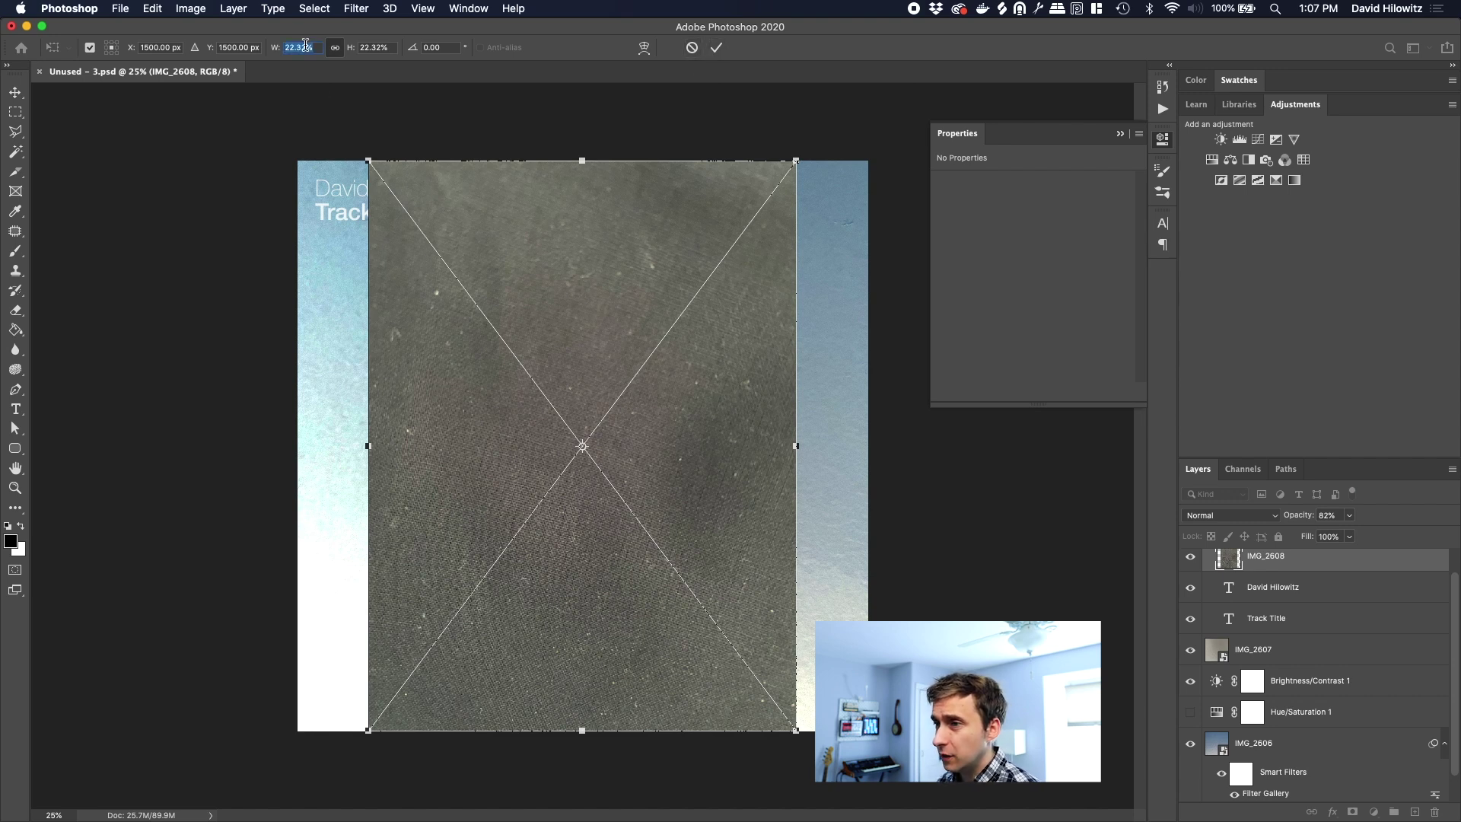
{"action": "key", "text": "shift+Up"}
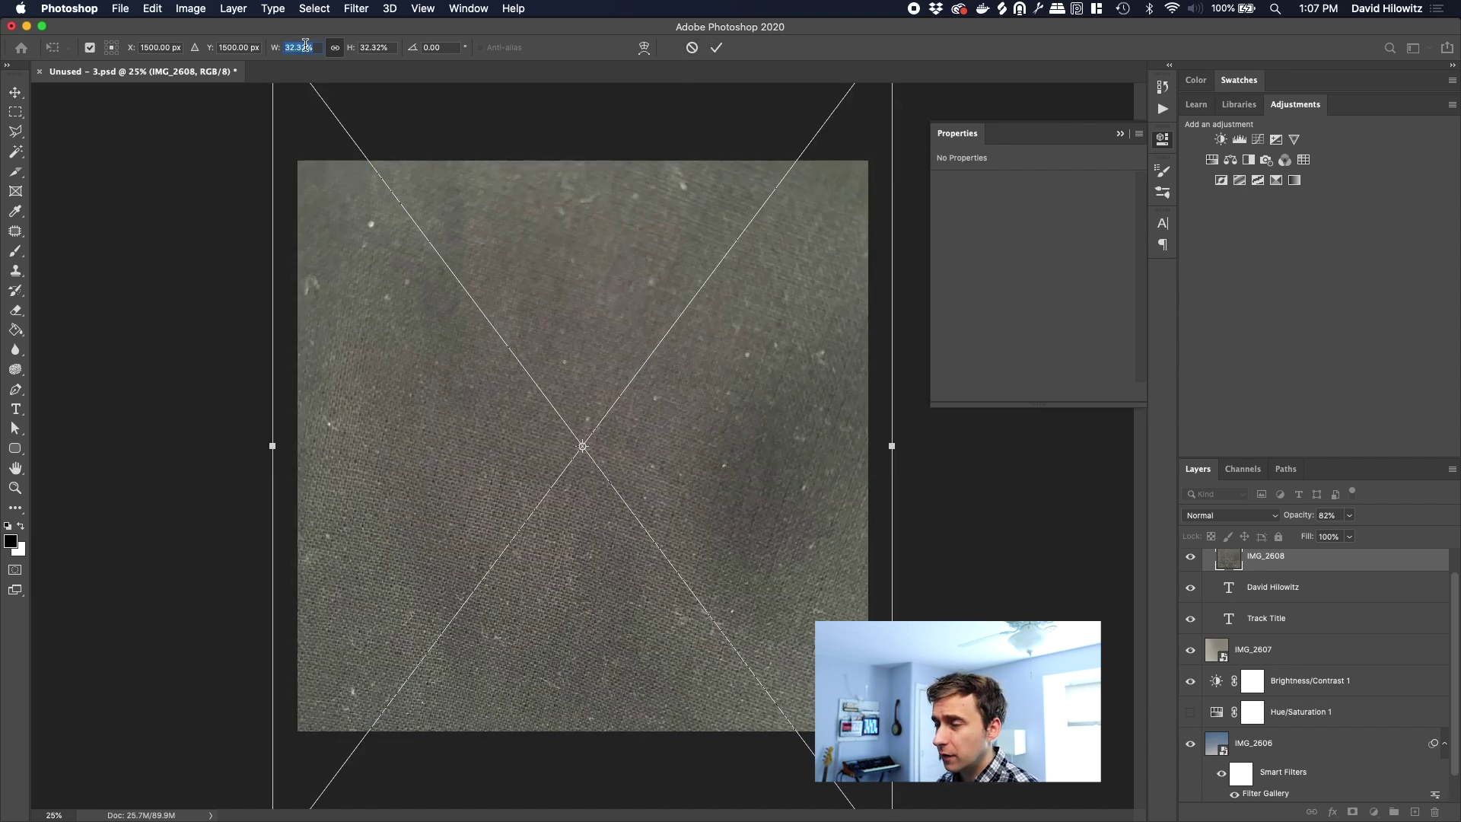
{"action": "left_click", "coordinate": [717, 47]}
{"action": "key", "text": "ctrl+t"}
{"action": "mouse_move", "coordinate": [669, 190]}
{"action": "left_mouse_down"}
{"action": "mouse_move", "coordinate": [571, 235]}
{"action": "mouse_move", "coordinate": [379, 216]}
{"action": "mouse_move", "coordinate": [495, 226]}
{"action": "mouse_move", "coordinate": [336, 332]}
{"action": "mouse_move", "coordinate": [329, 261]}
{"action": "mouse_move", "coordinate": [313, 302]}
{"action": "left_mouse_up"}
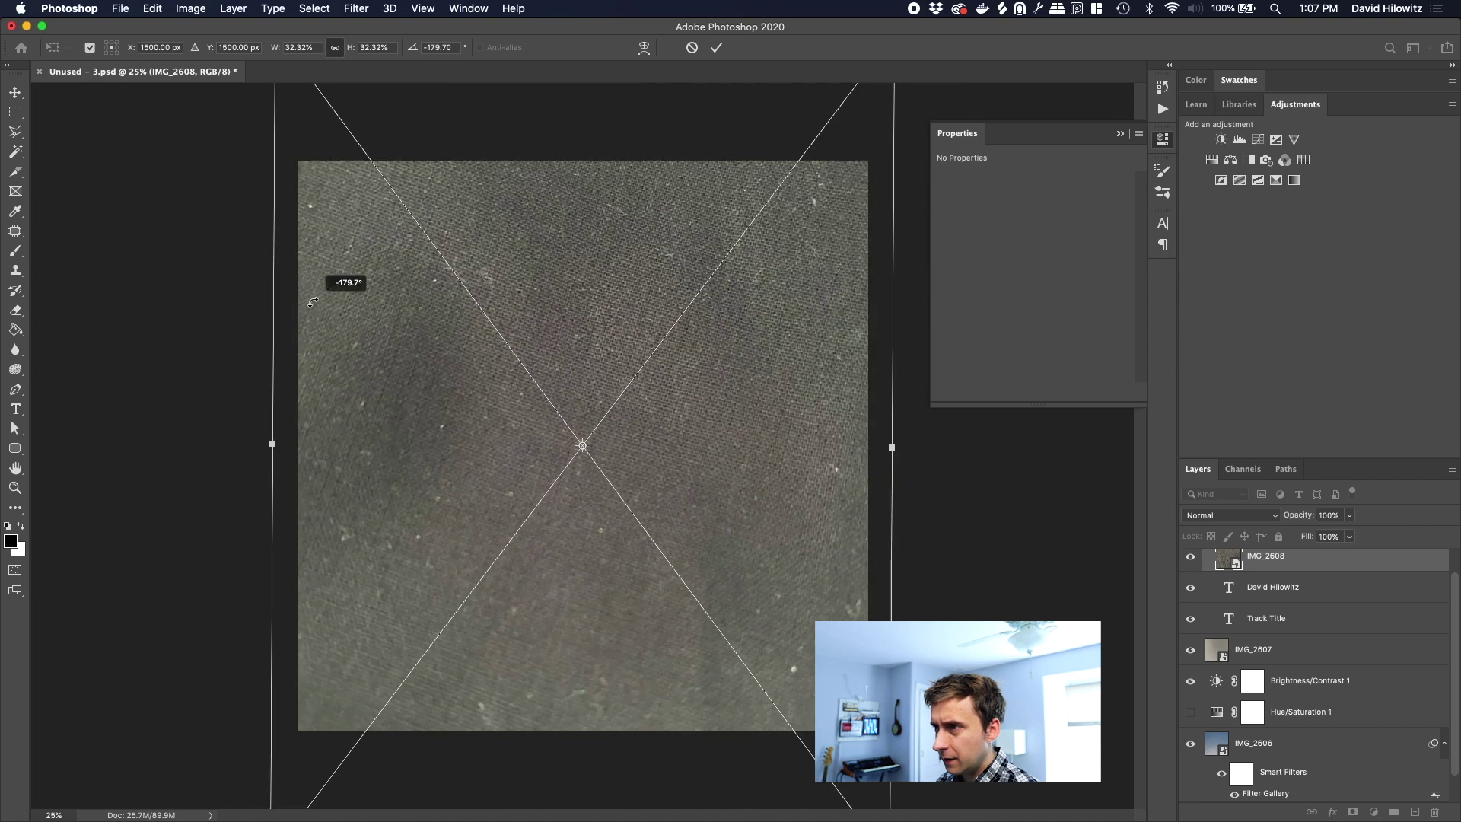
Step: Try the Lighter Color blend mode on the IMG_2608 layer, then set it to Vivid Light
{"action": "left_click", "coordinate": [1229, 516]}
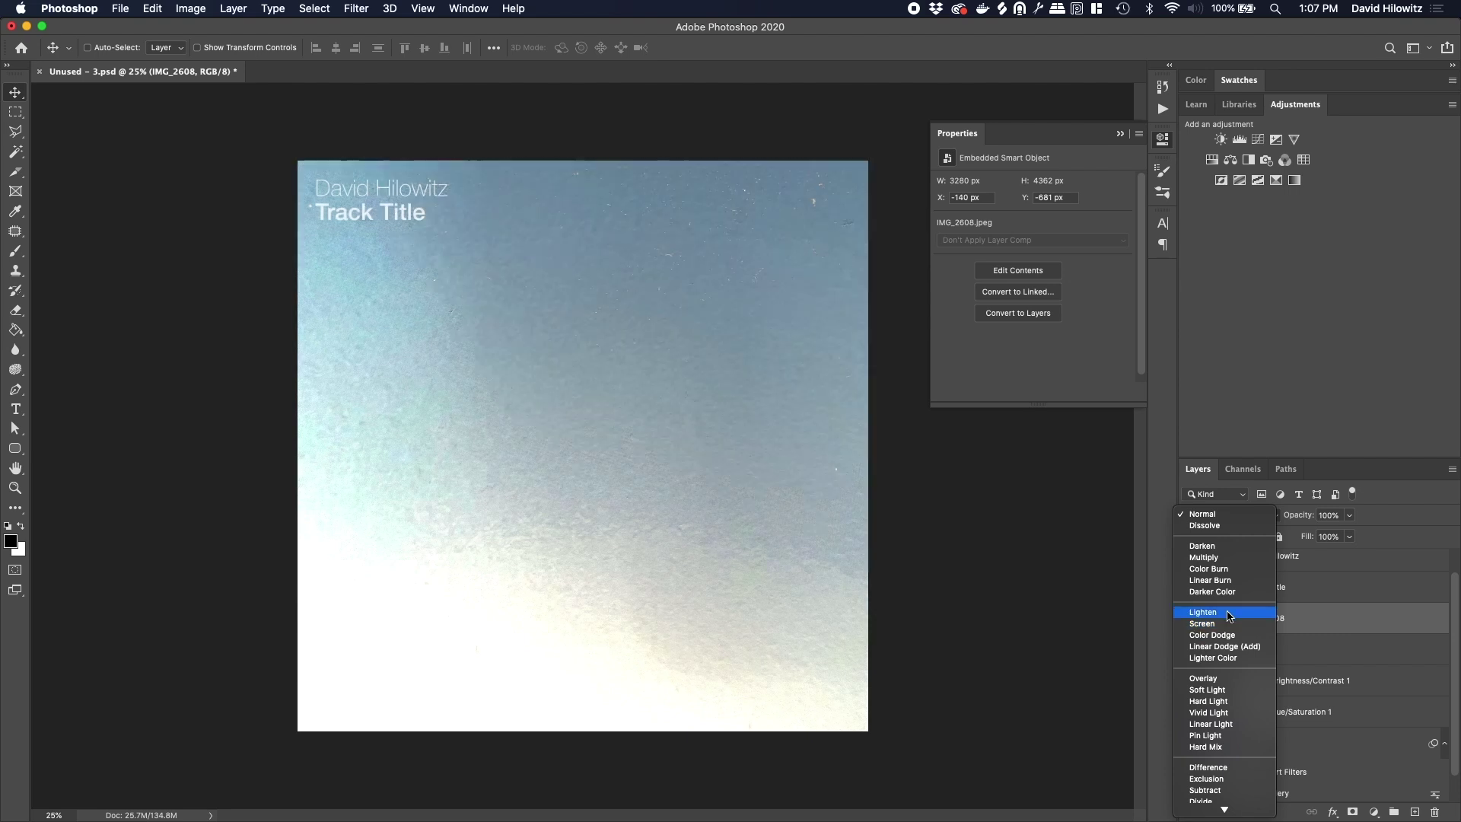
{"action": "left_click", "coordinate": [1227, 659]}
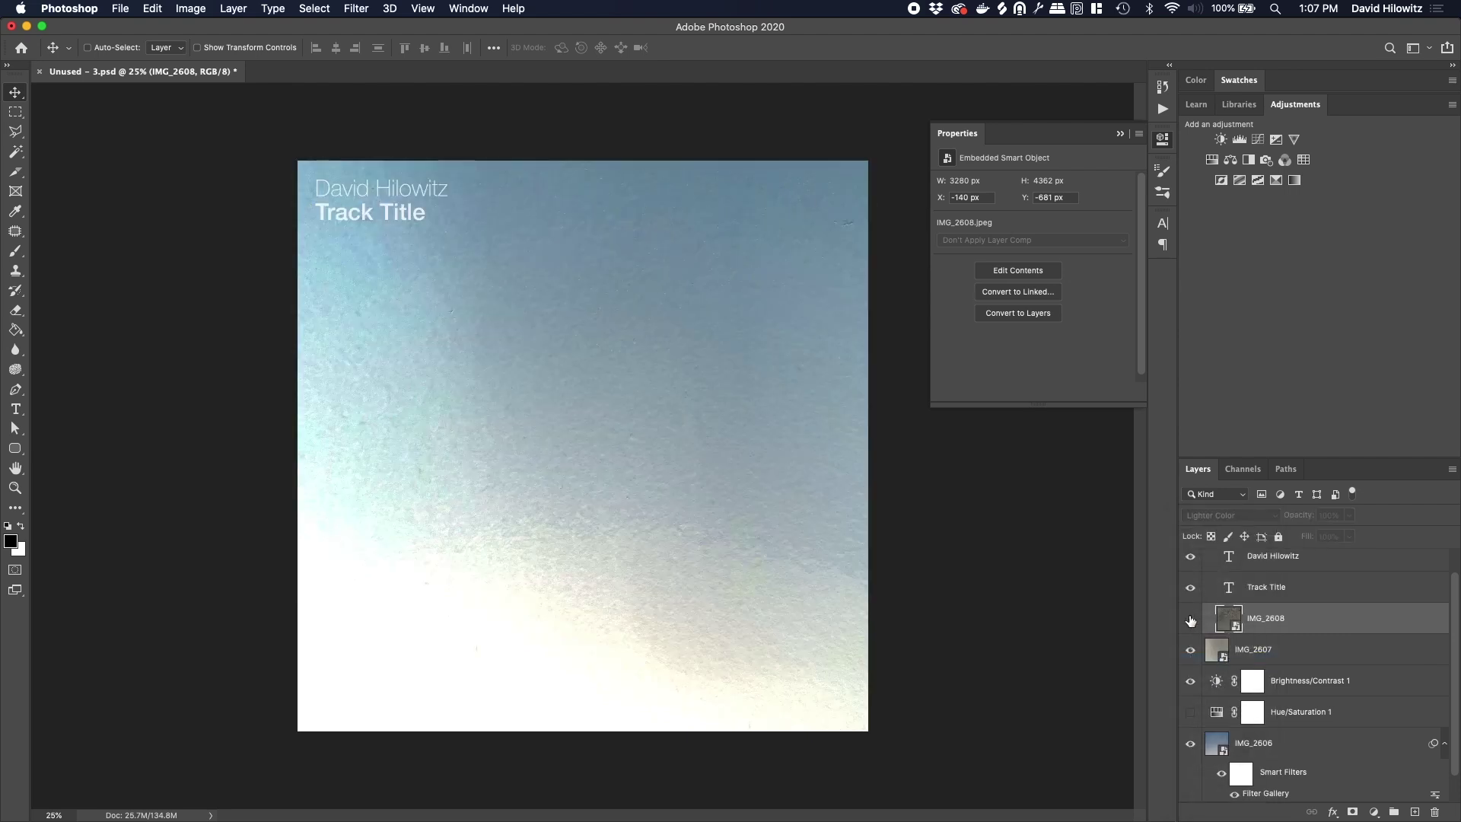
{"action": "left_click", "coordinate": [1218, 515]}
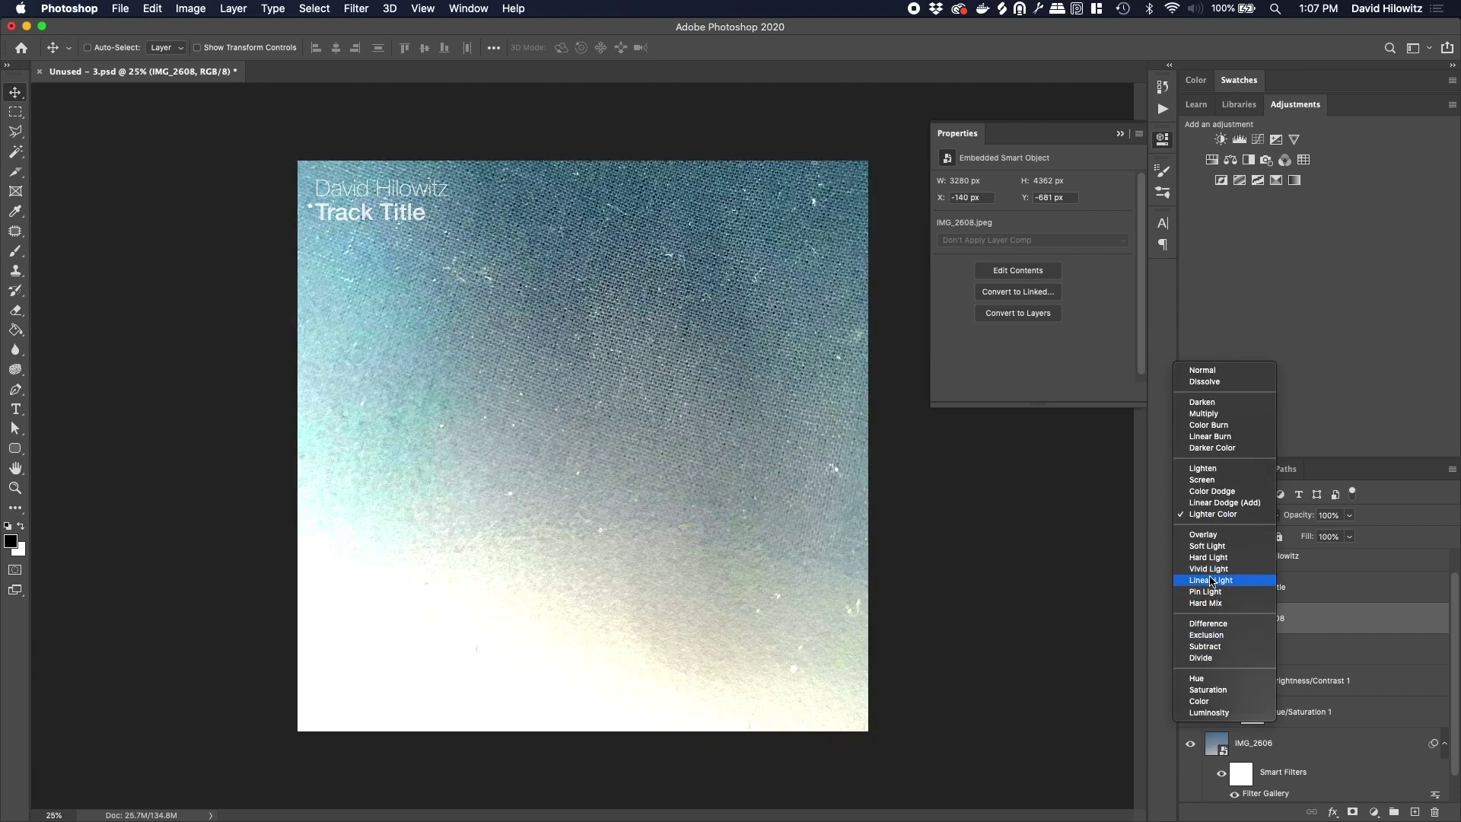
{"action": "left_click", "coordinate": [1210, 569]}
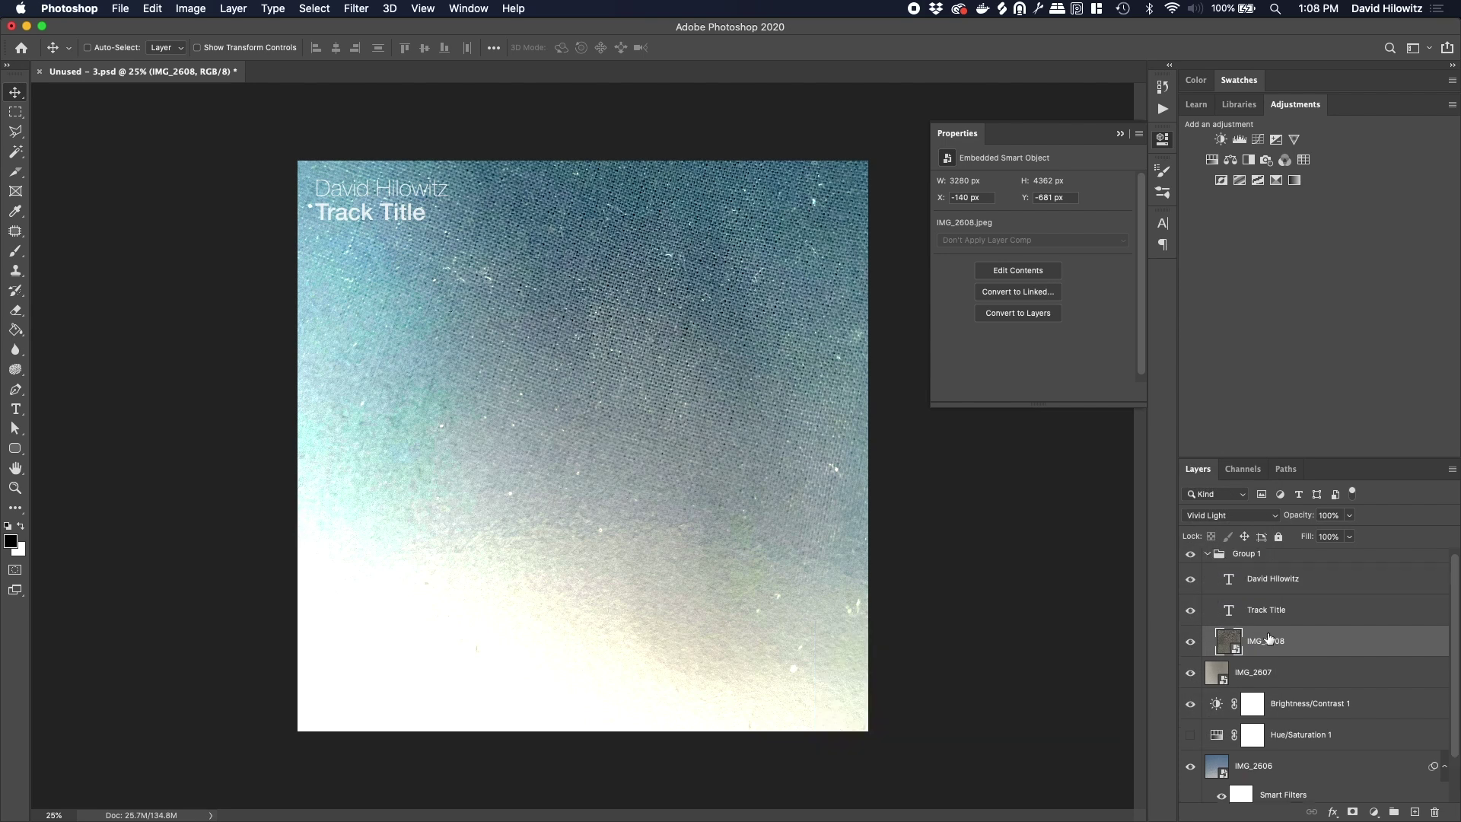
Step: Move the IMG_2608 layer out of Group 1 and lower its opacity to 45%
{"action": "left_click_drag", "start_coordinate": [1268, 639], "coordinate": [1246, 645]}
{"action": "left_click_drag", "start_coordinate": [1350, 515], "coordinate": [1311, 538]}
{"action": "left_click", "coordinate": [1352, 812]}
{"action": "key", "text": "m"}
{"action": "left_click_drag", "start_coordinate": [554, 290], "coordinate": [809, 629]}
{"action": "left_click", "coordinate": [1352, 812]}
{"action": "key", "text": "super+z"}
{"action": "key", "text": "super+z"}
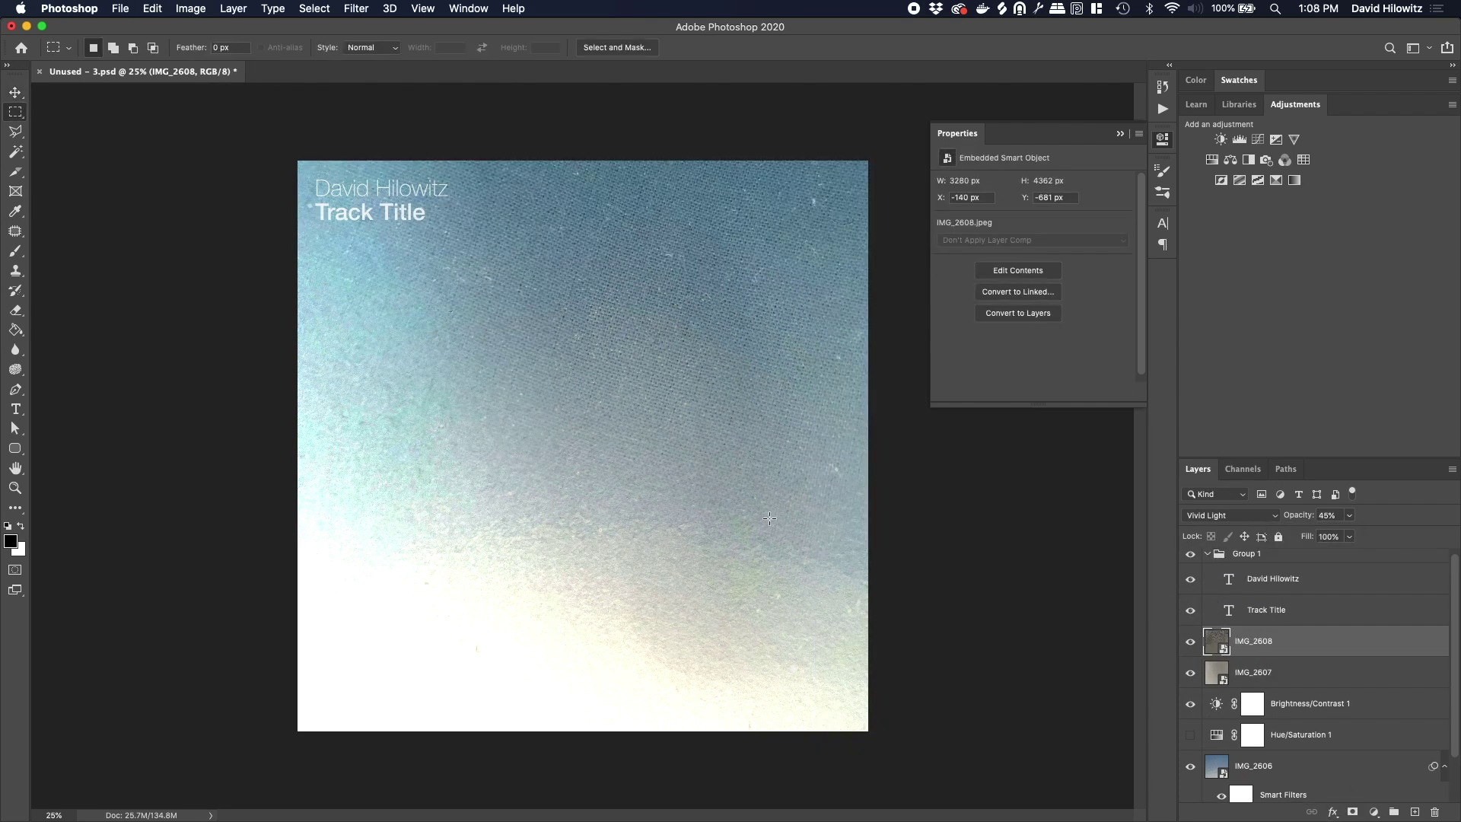
Step: Switch to Finder and preview IMG_2605.jpeg in the Room Photos folder
{"action": "key", "text": "super+Tab"}
{"action": "left_click", "coordinate": [761, 507]}
{"action": "key", "text": "space"}
{"action": "key", "text": "space"}
Step: Place IMG_2611.jpeg with Overlay blending, scaled to 32.32%, rotated a quarter turn counterclockwise and shifted slightly down
{"action": "left_click_drag", "start_coordinate": [916, 405], "coordinate": [670, 221]}
{"action": "left_click", "coordinate": [361, 49]}
{"action": "key", "text": "shift+Up"}
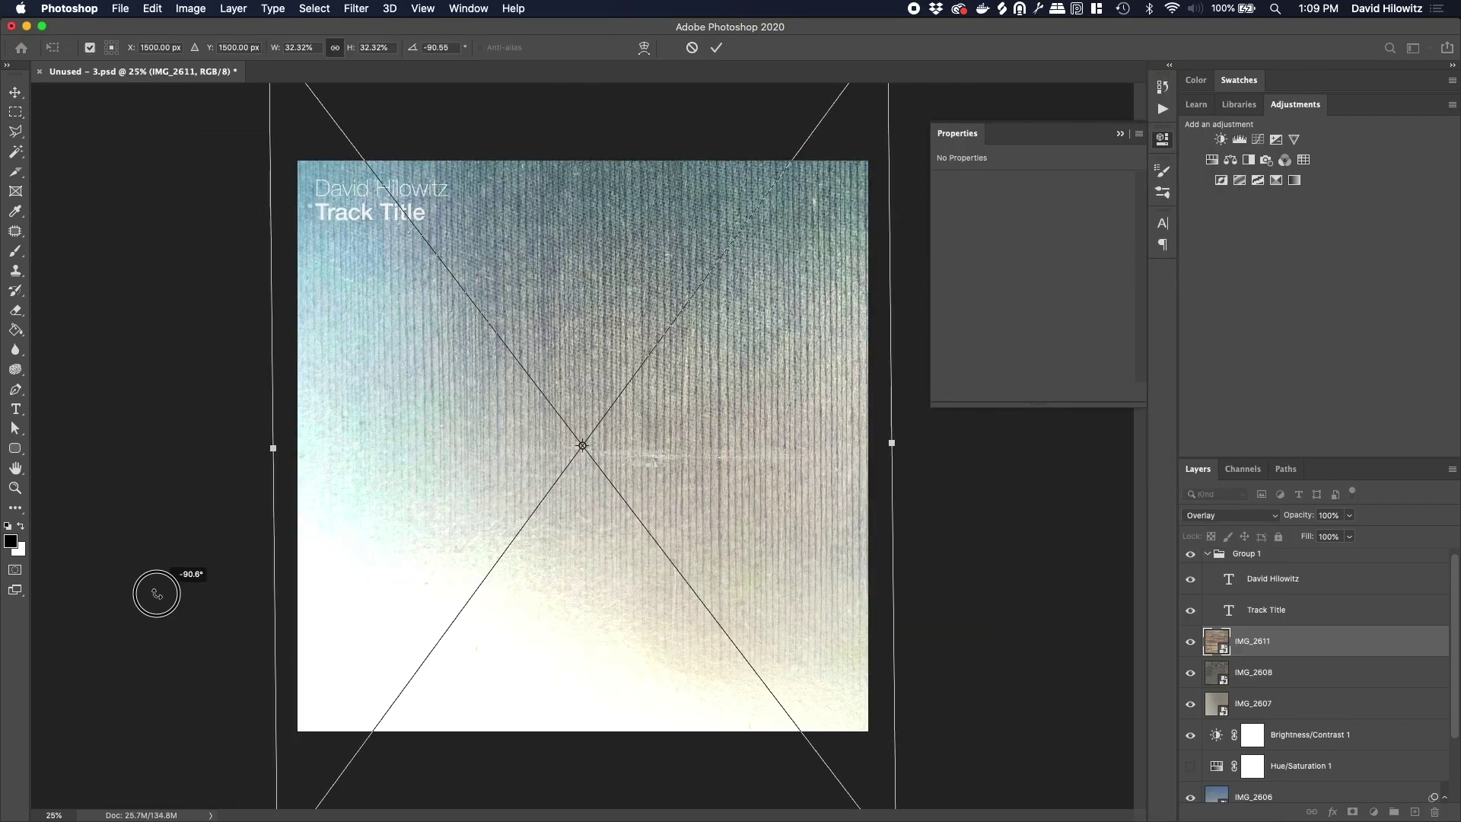
{"action": "mouse_move", "coordinate": [736, 453]}
{"action": "left_mouse_down"}
{"action": "mouse_move", "coordinate": [705, 484]}
{"action": "mouse_move", "coordinate": [734, 480]}
{"action": "left_mouse_up"}
{"action": "left_click", "coordinate": [716, 48]}
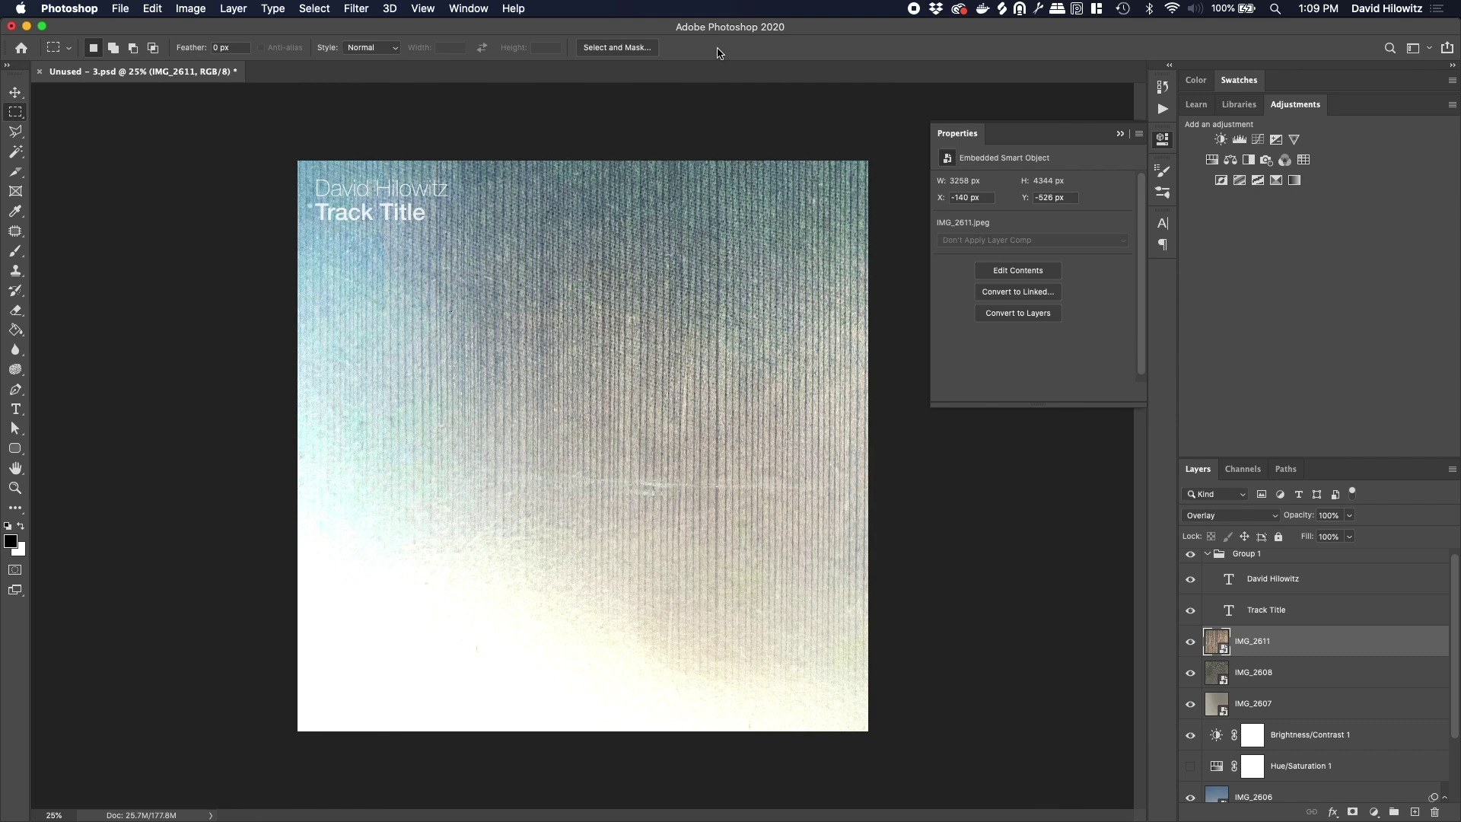
Step: Group the layers from IMG_2611 down to IMG_2606 and name the group Images
{"action": "left_click", "coordinate": [1276, 612]}
{"action": "left_click", "coordinate": [1280, 653]}
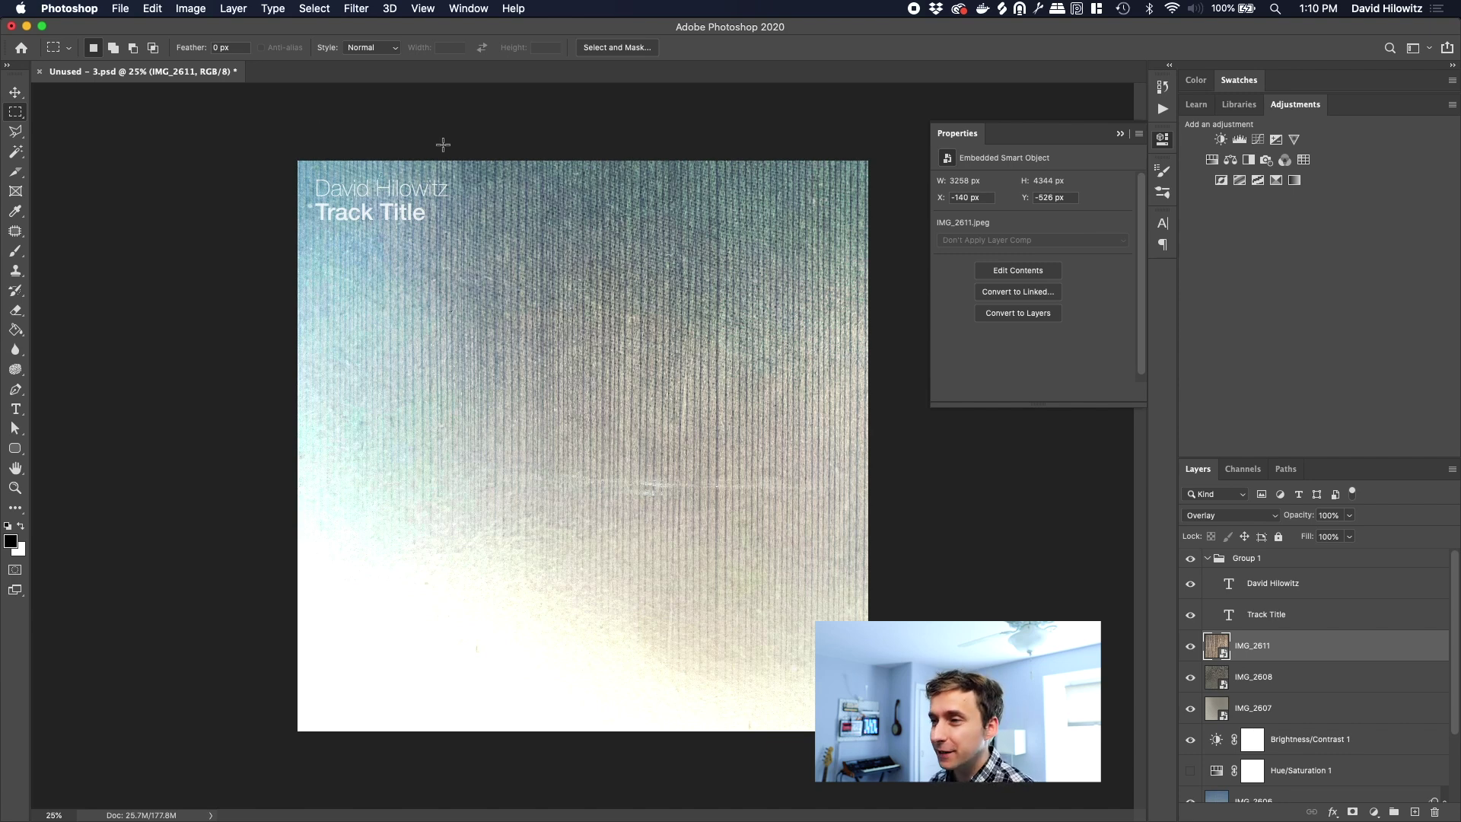
{"action": "scroll", "coordinate": [1342, 689], "scroll_direction": "down", "scroll_amount": 3}
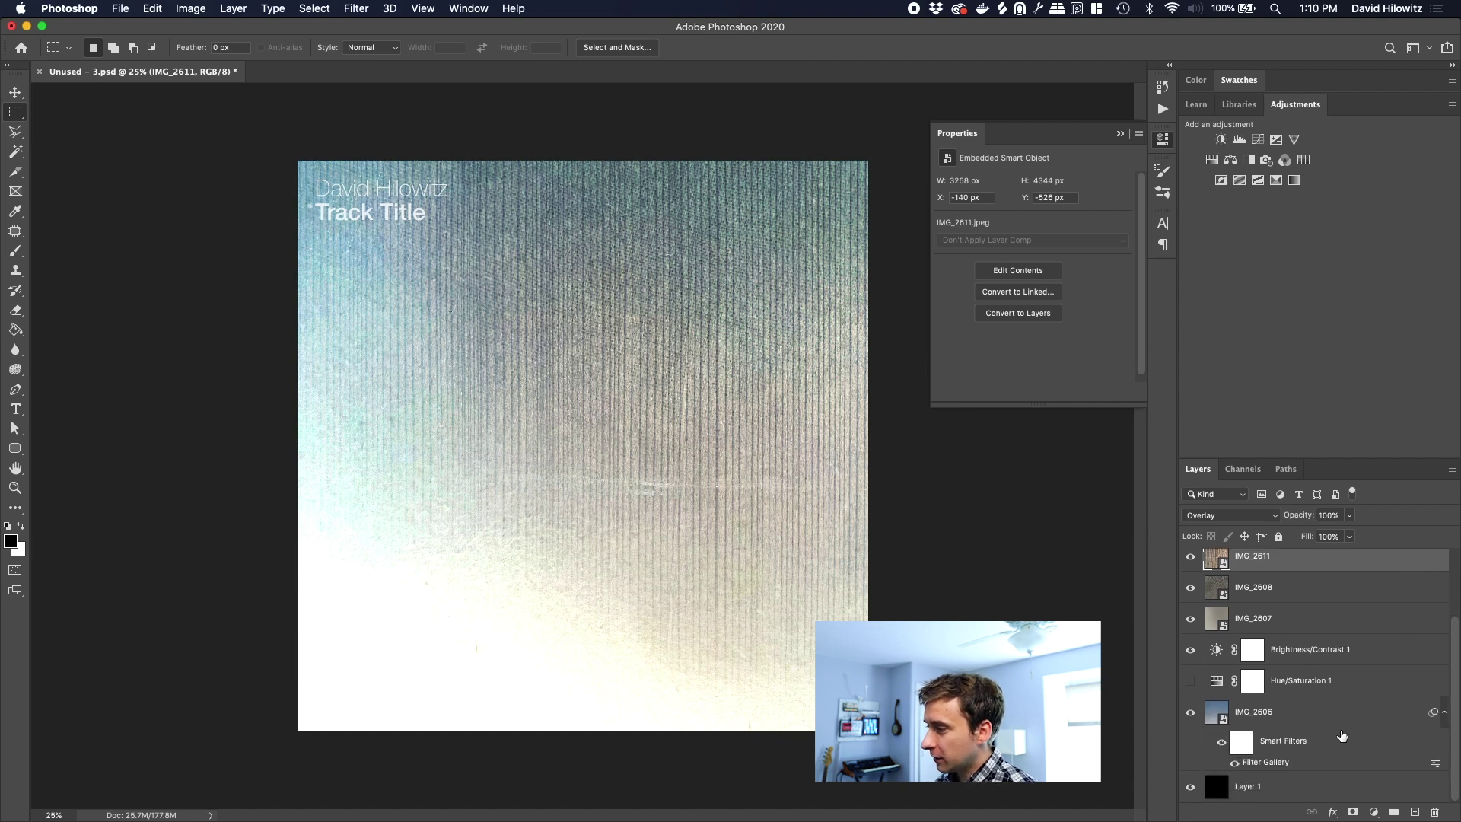
{"action": "left_click", "coordinate": [1312, 723], "text": "shift"}
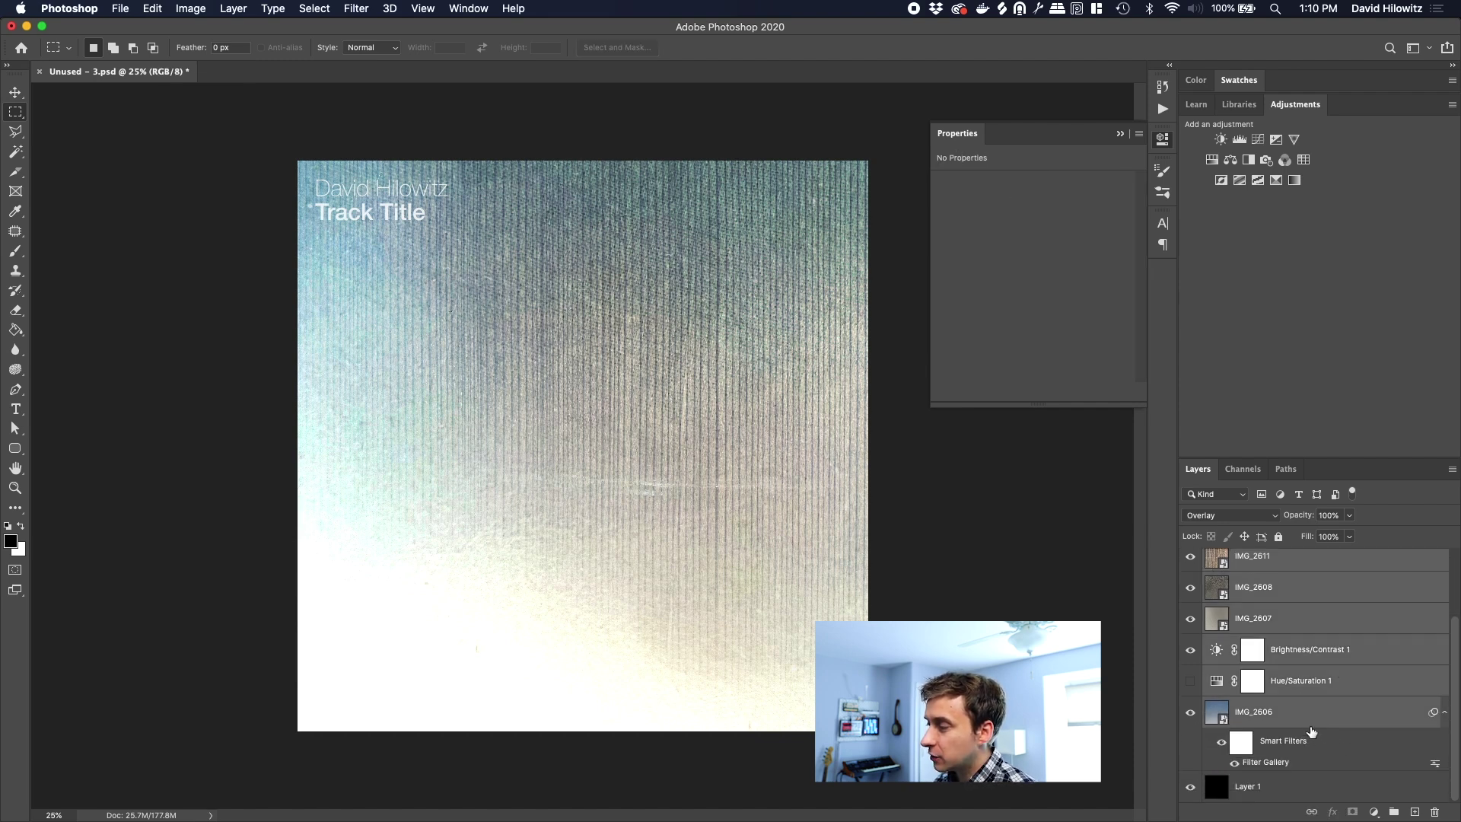
{"action": "left_click", "coordinate": [1394, 811]}
{"action": "double_click", "coordinate": [1248, 640]}
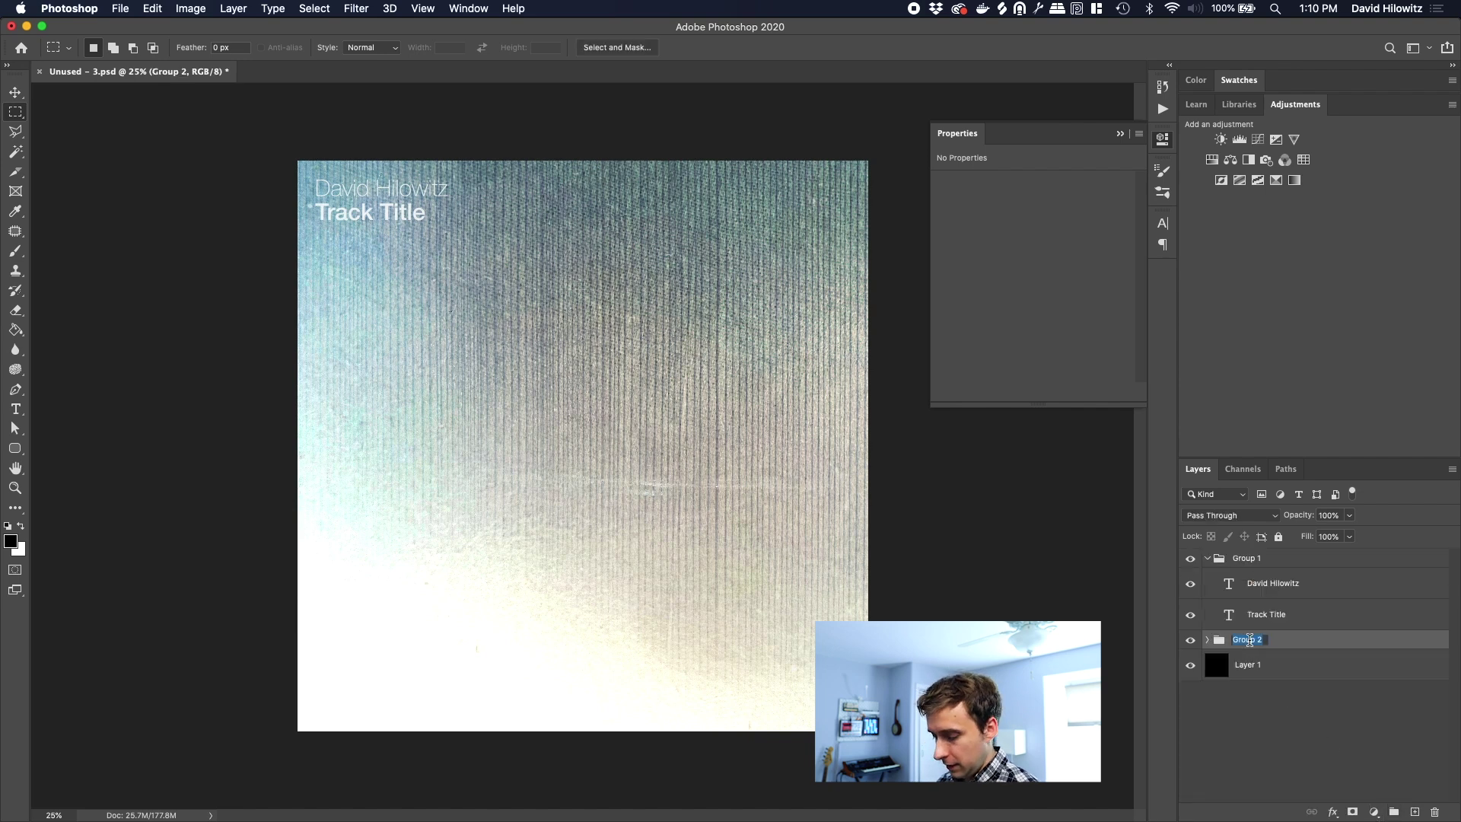
{"action": "type", "text": "Images"}
{"action": "key", "text": "Return"}
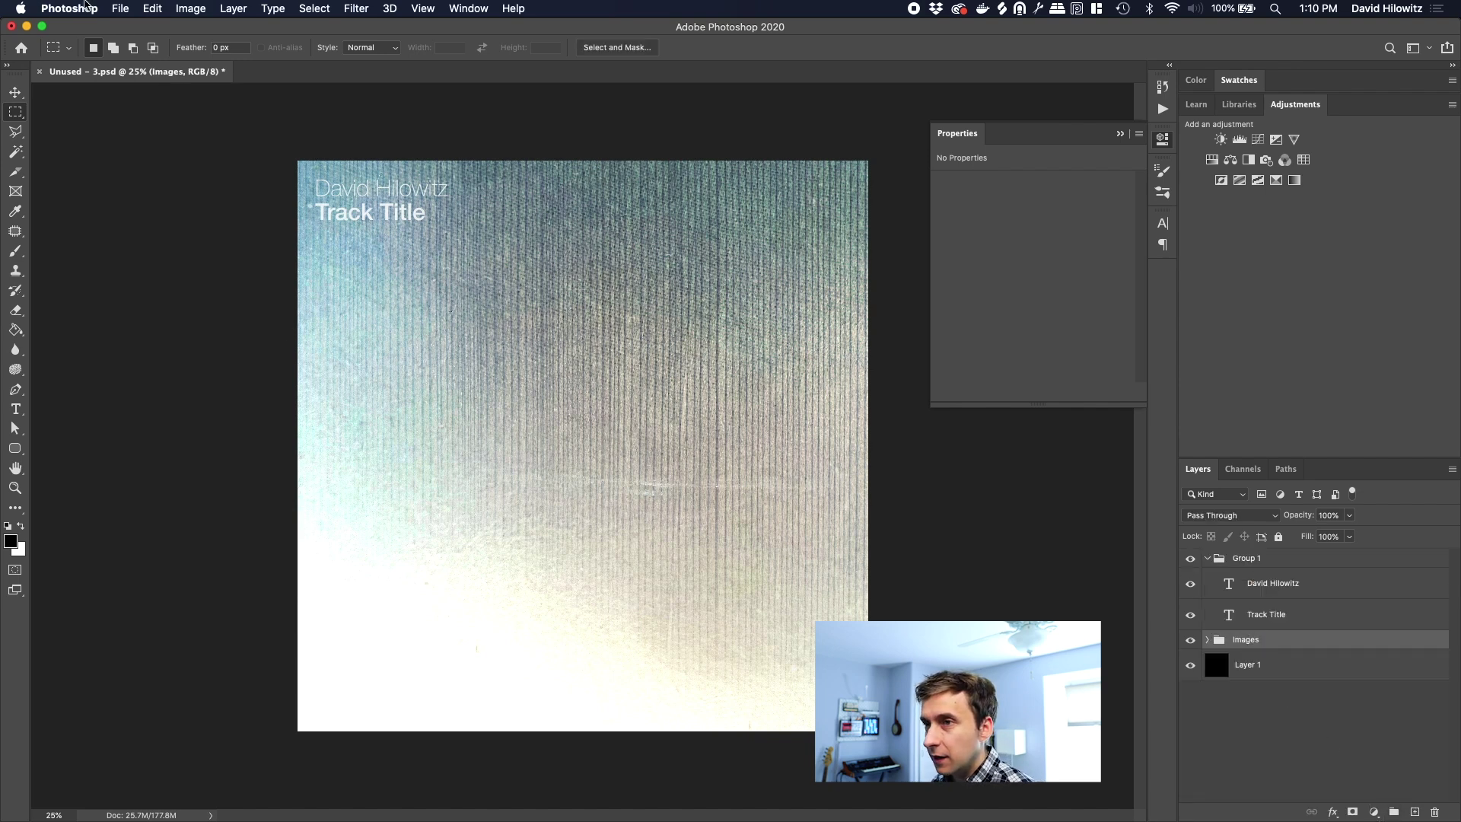
Step: Flip the Images group horizontally
{"action": "left_click", "coordinate": [152, 8]}
{"action": "mouse_move", "coordinate": [323, 364]}
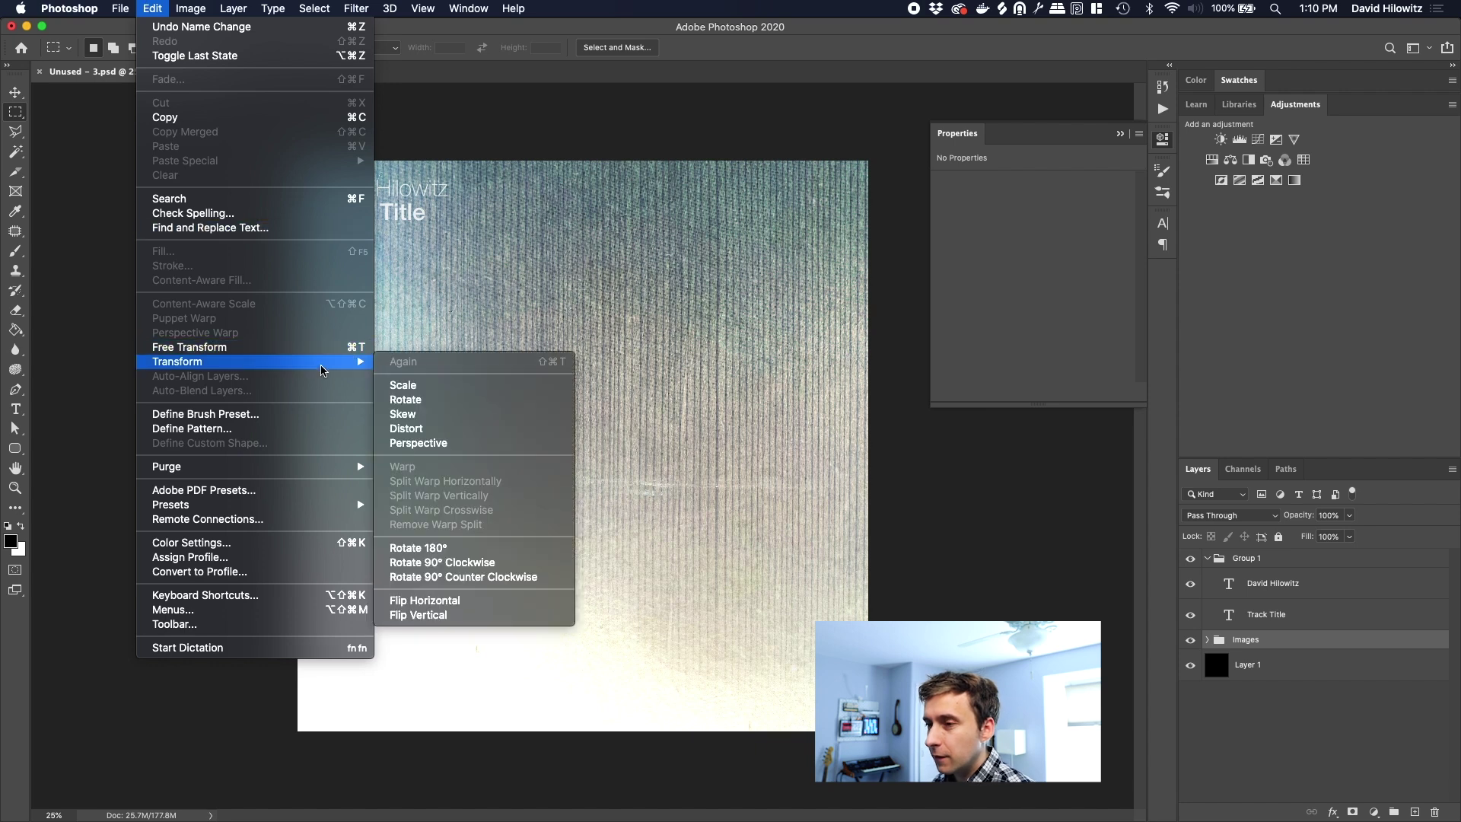
{"action": "left_click", "coordinate": [488, 603]}
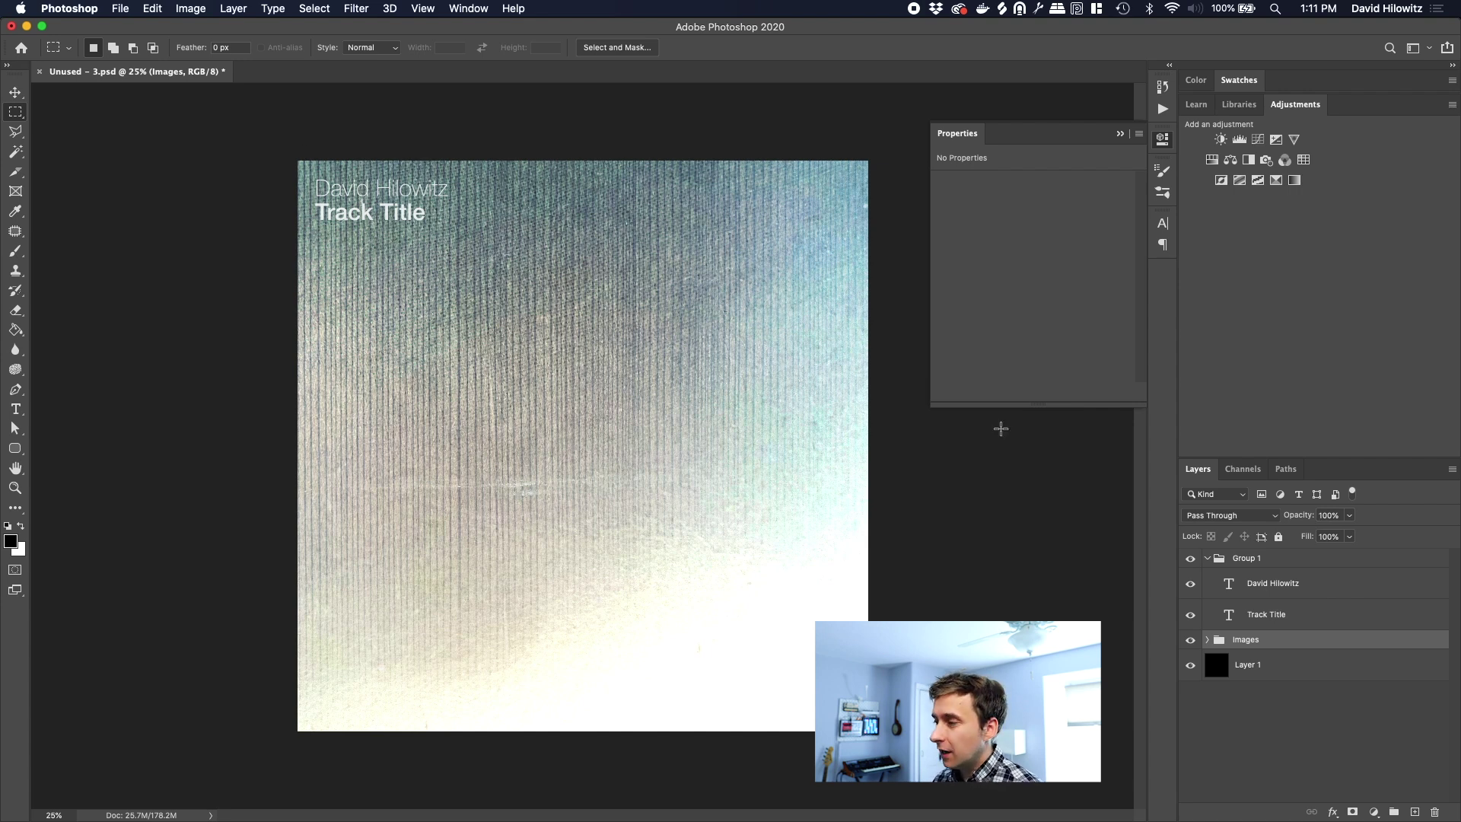
Step: Add a Brightness/Contrast adjustment layer above the Images group with brightness set to -131
{"action": "left_click", "coordinate": [1220, 140]}
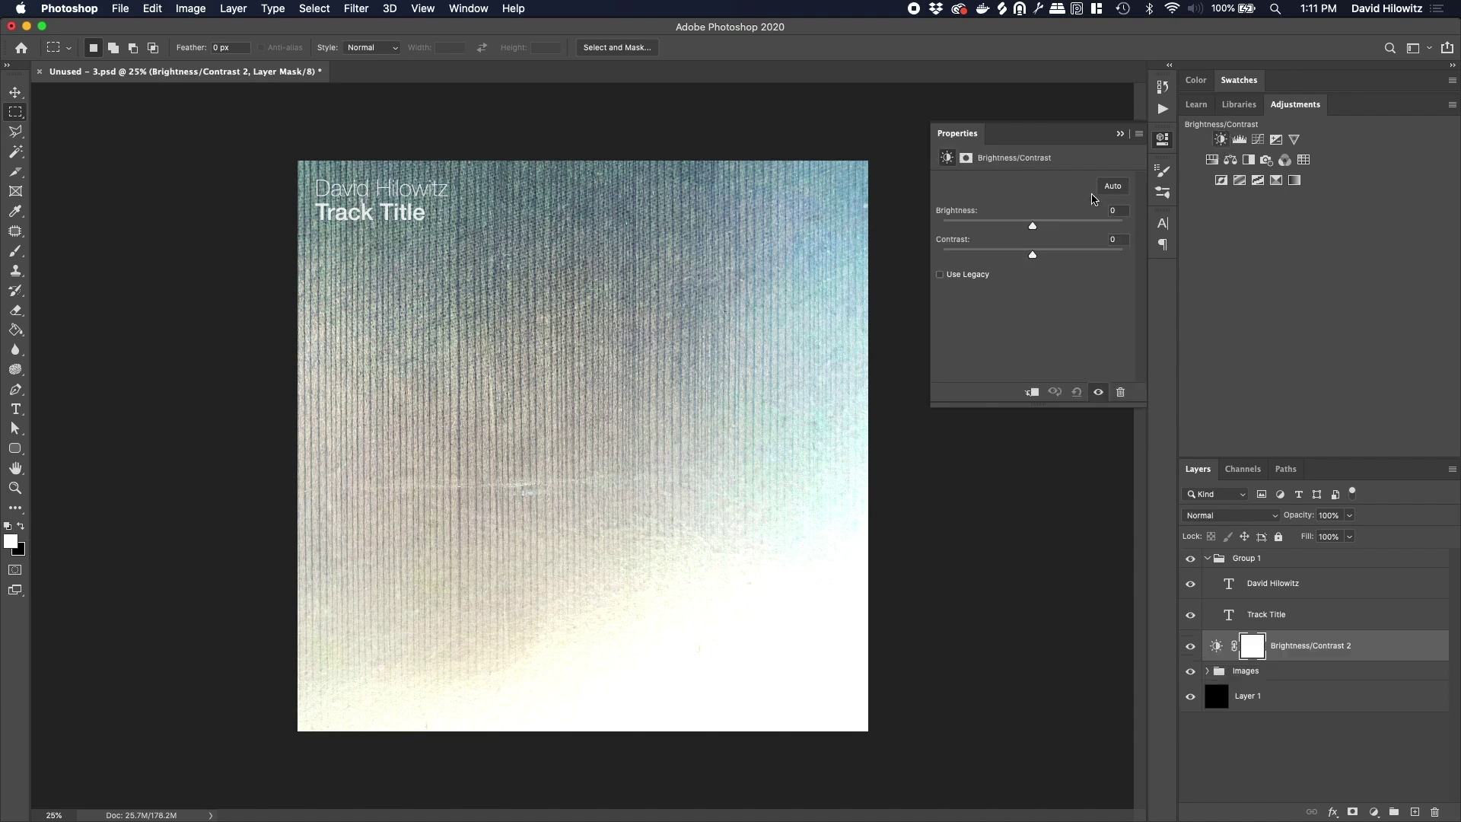
{"action": "left_click_drag", "start_coordinate": [1032, 226], "coordinate": [954, 225]}
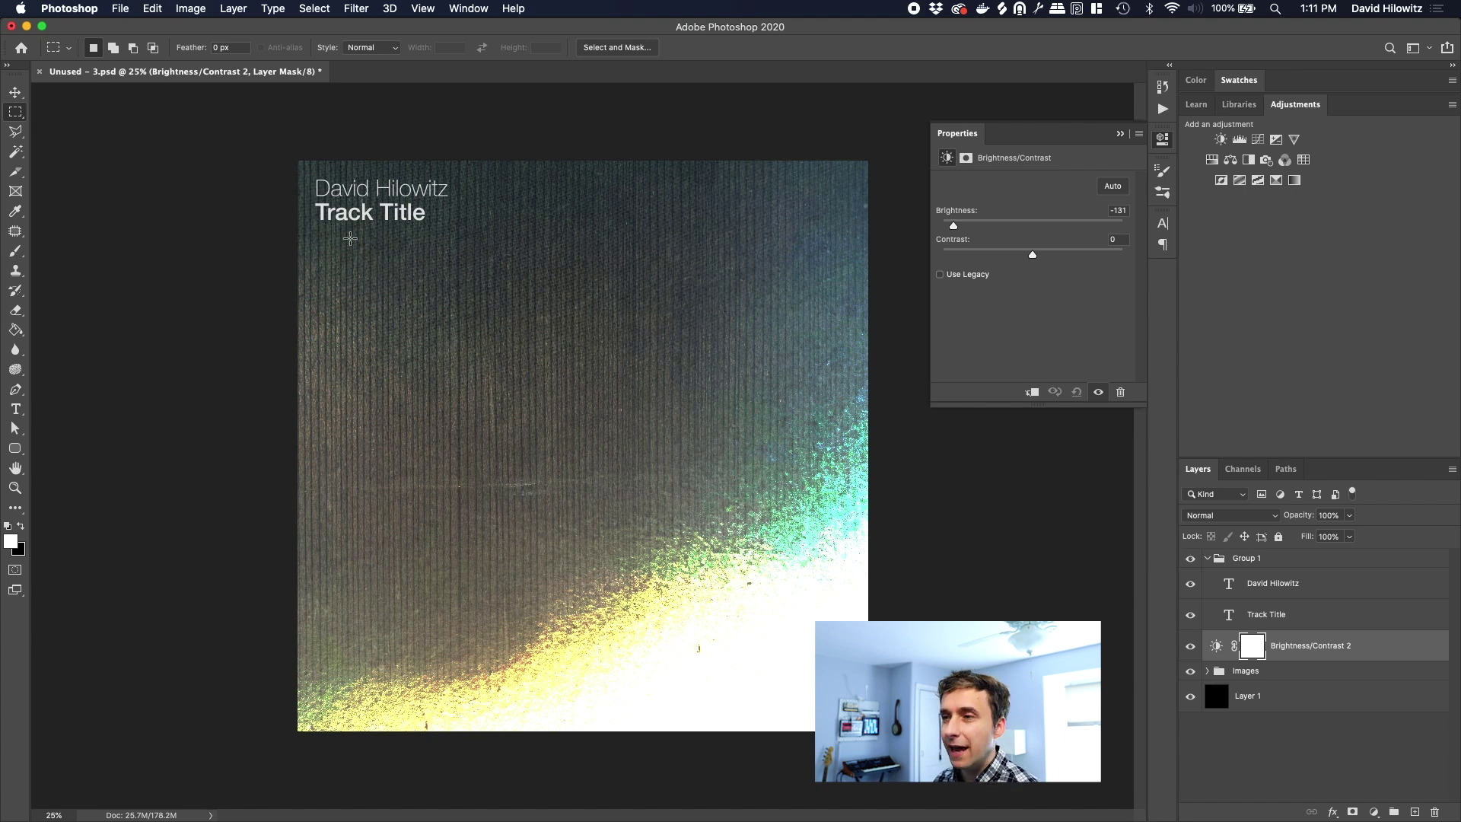
Step: Replace the placeholder track title text with "Empathy Gap"
{"action": "key", "text": "t"}
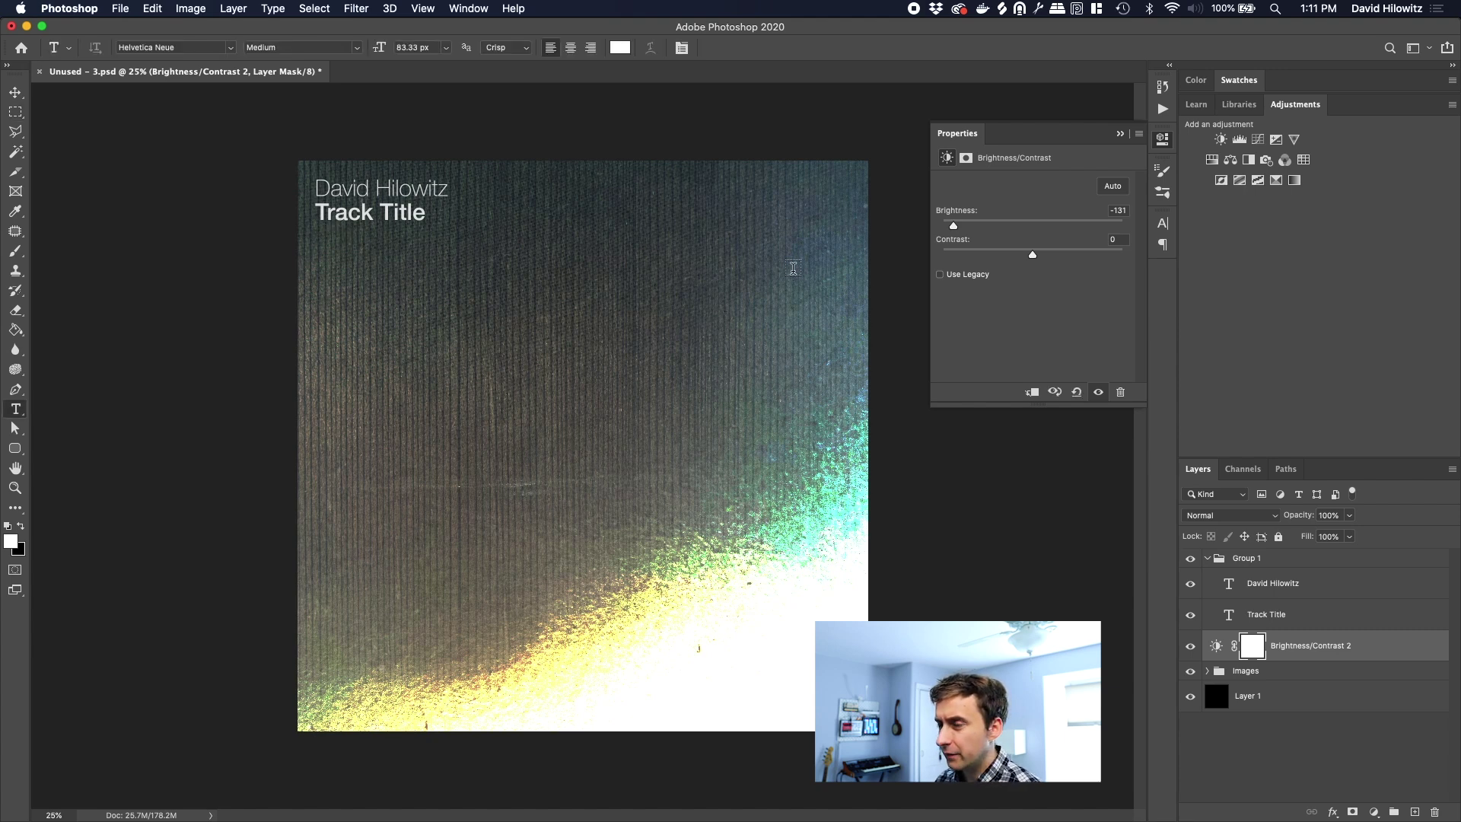
{"action": "left_click", "coordinate": [318, 214]}
{"action": "left_click_drag", "start_coordinate": [317, 213], "coordinate": [447, 214]}
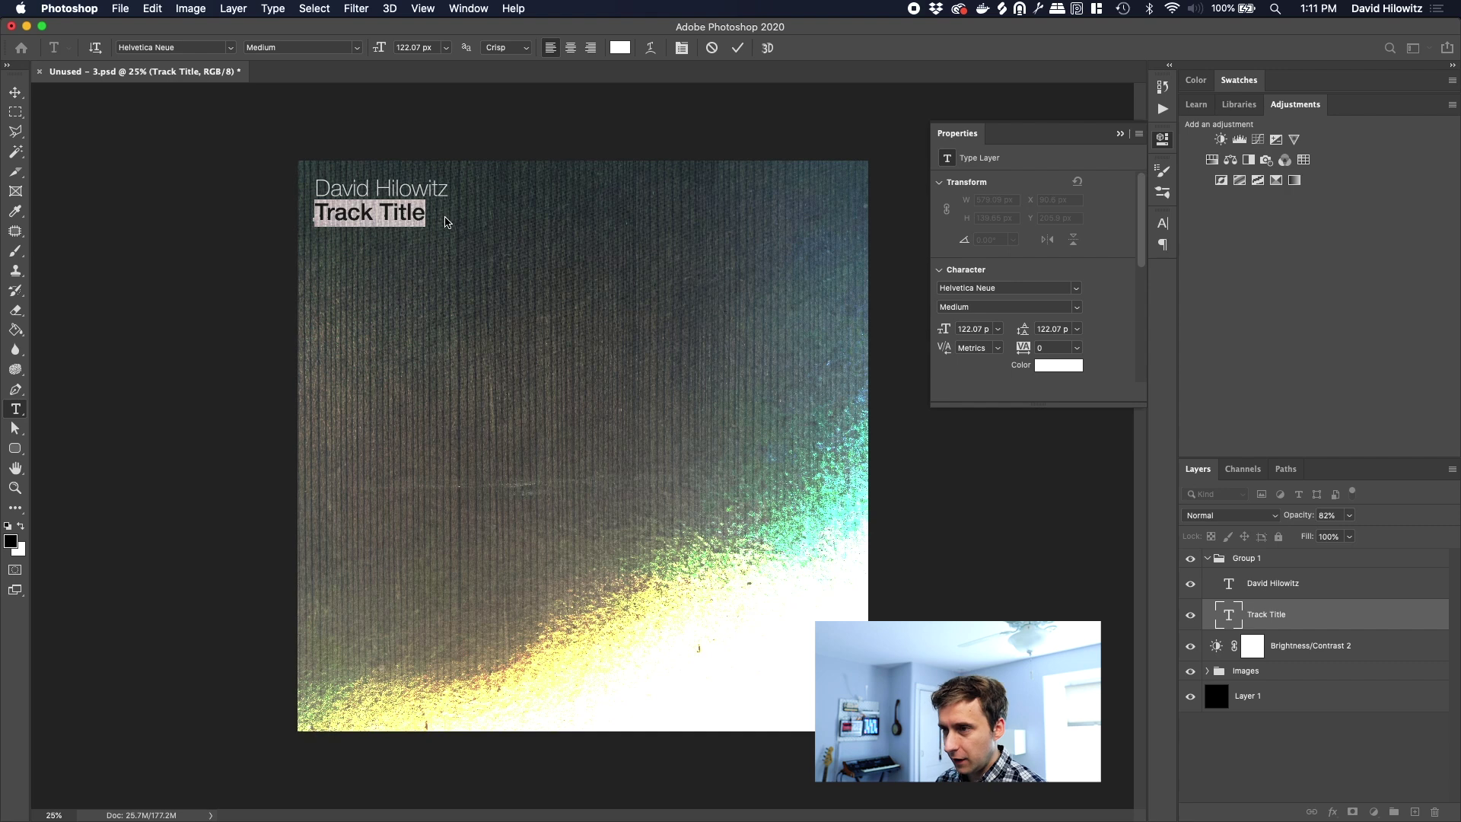
{"action": "type", "text": "Empathy Gap"}
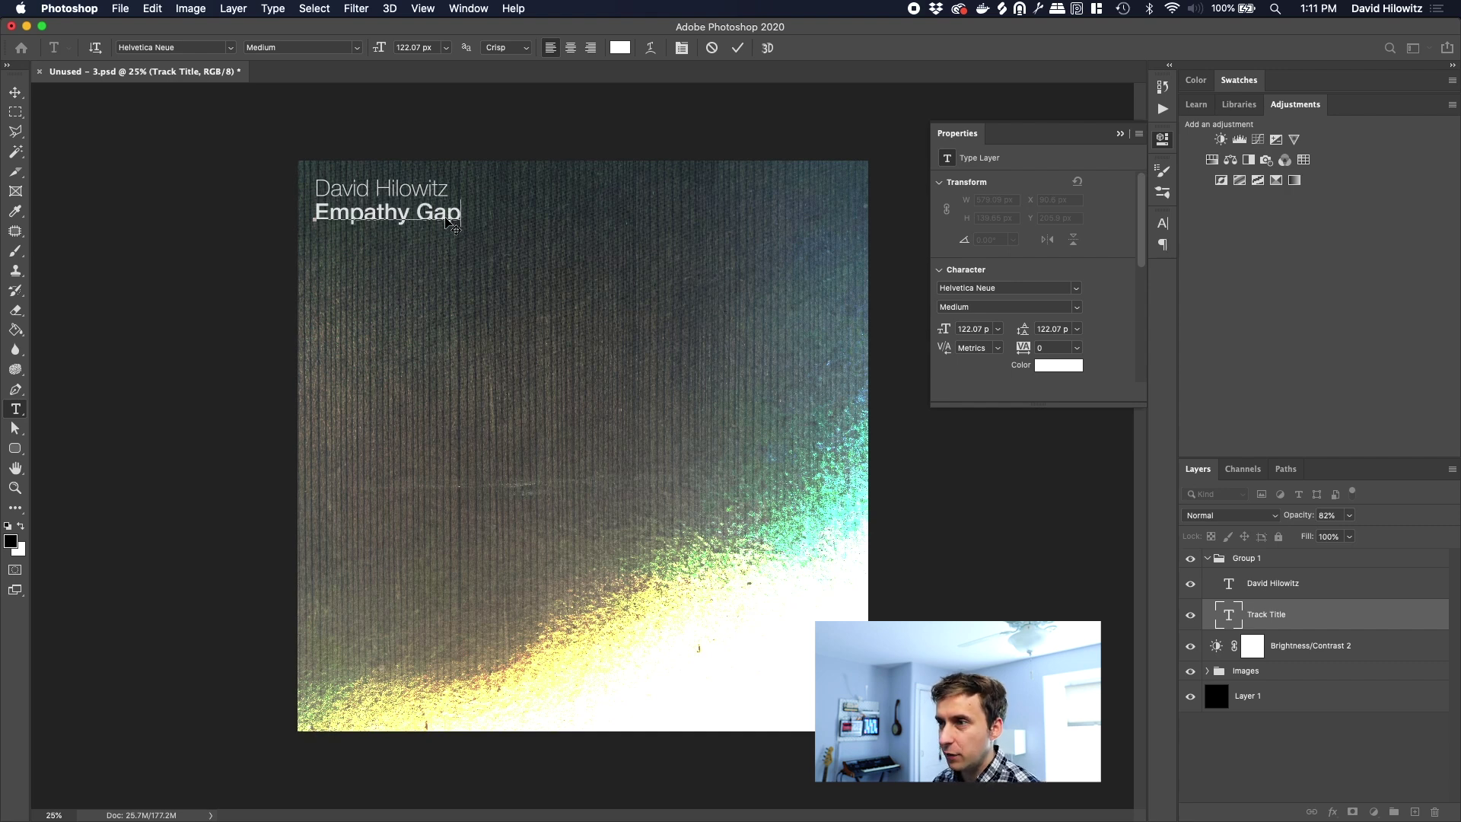
{"action": "key", "text": "super+Return"}
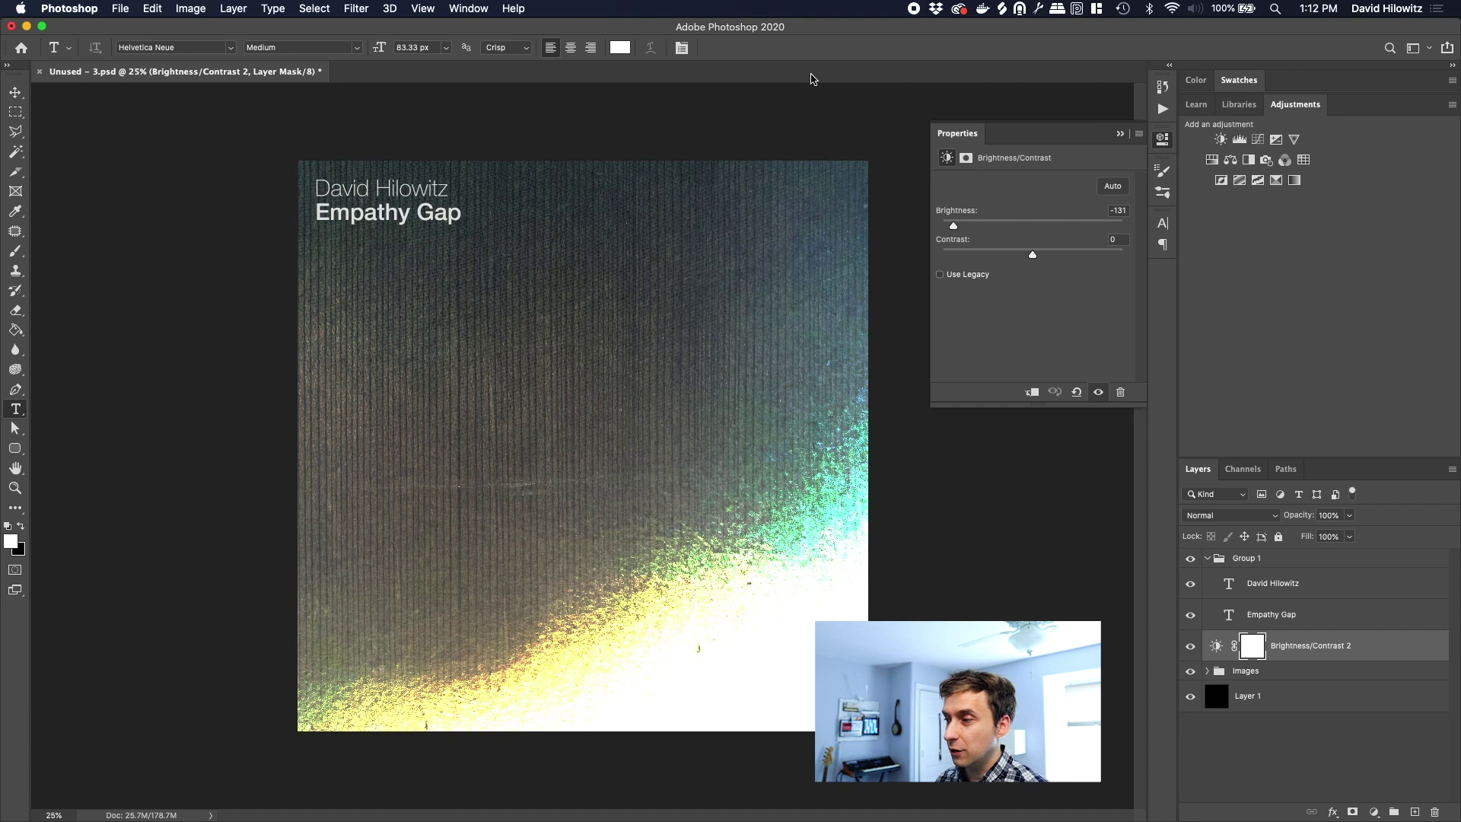
Step: Mask the Brightness/Contrast 2 adjustment so it darkens only a rectangle behind the artist name and track title, and clear the selection
{"action": "left_click", "coordinate": [15, 112]}
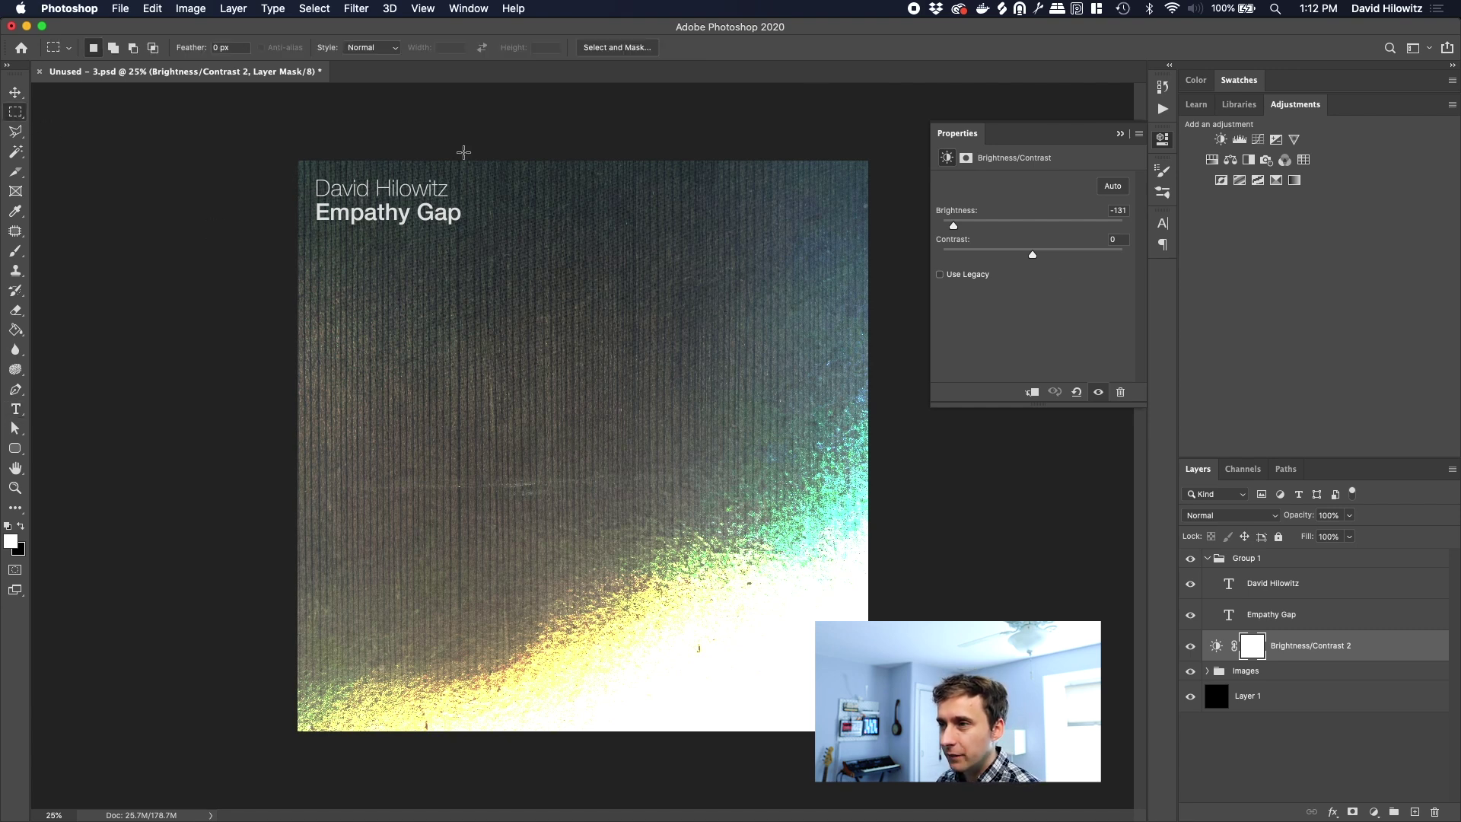
{"action": "left_click_drag", "start_coordinate": [473, 150], "coordinate": [872, 734]}
{"action": "left_click_drag", "start_coordinate": [495, 232], "coordinate": [46, 799]}
{"action": "key", "text": "BackSpace"}
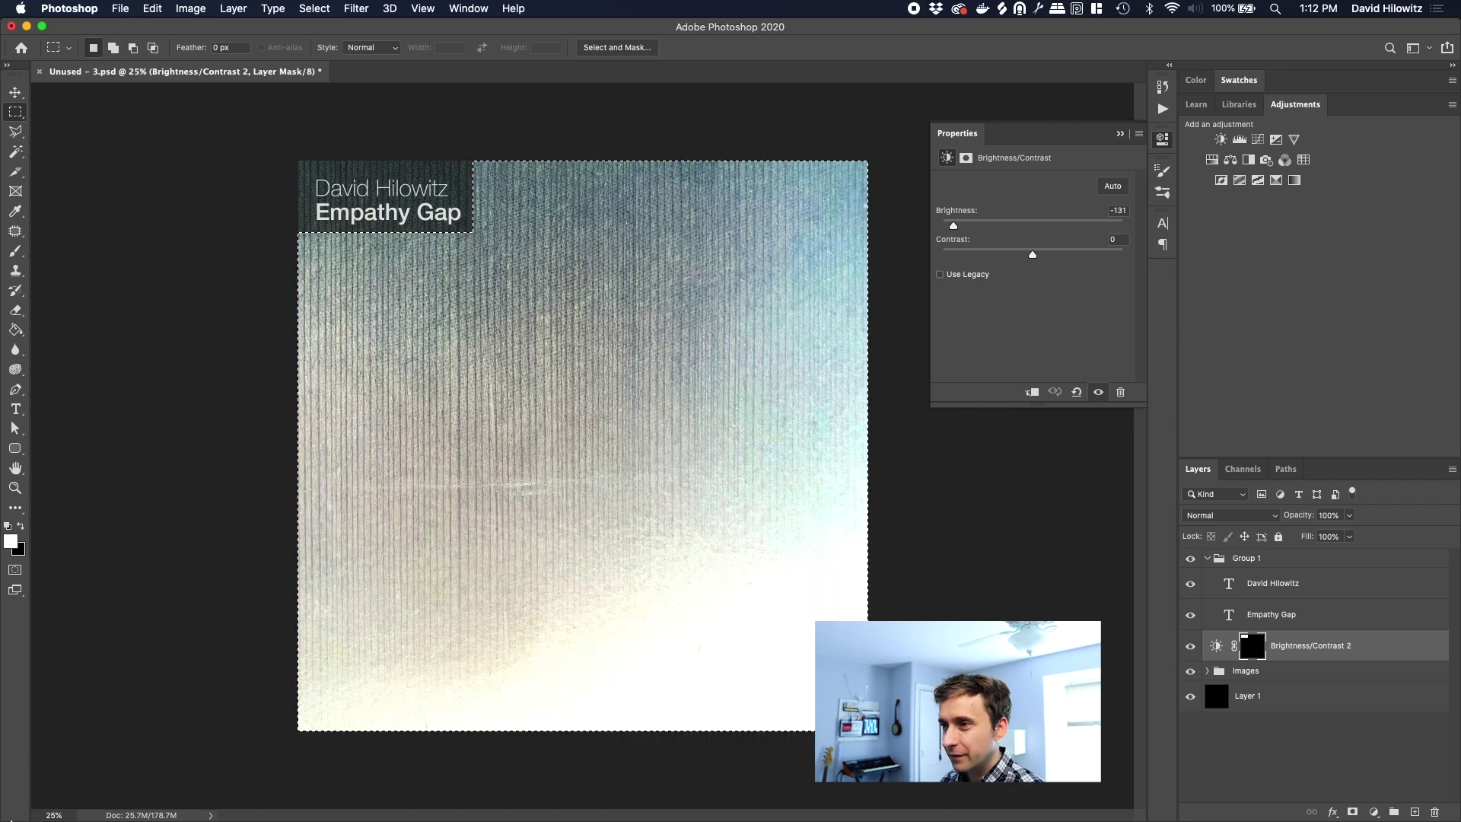
{"action": "key", "text": "super+d"}
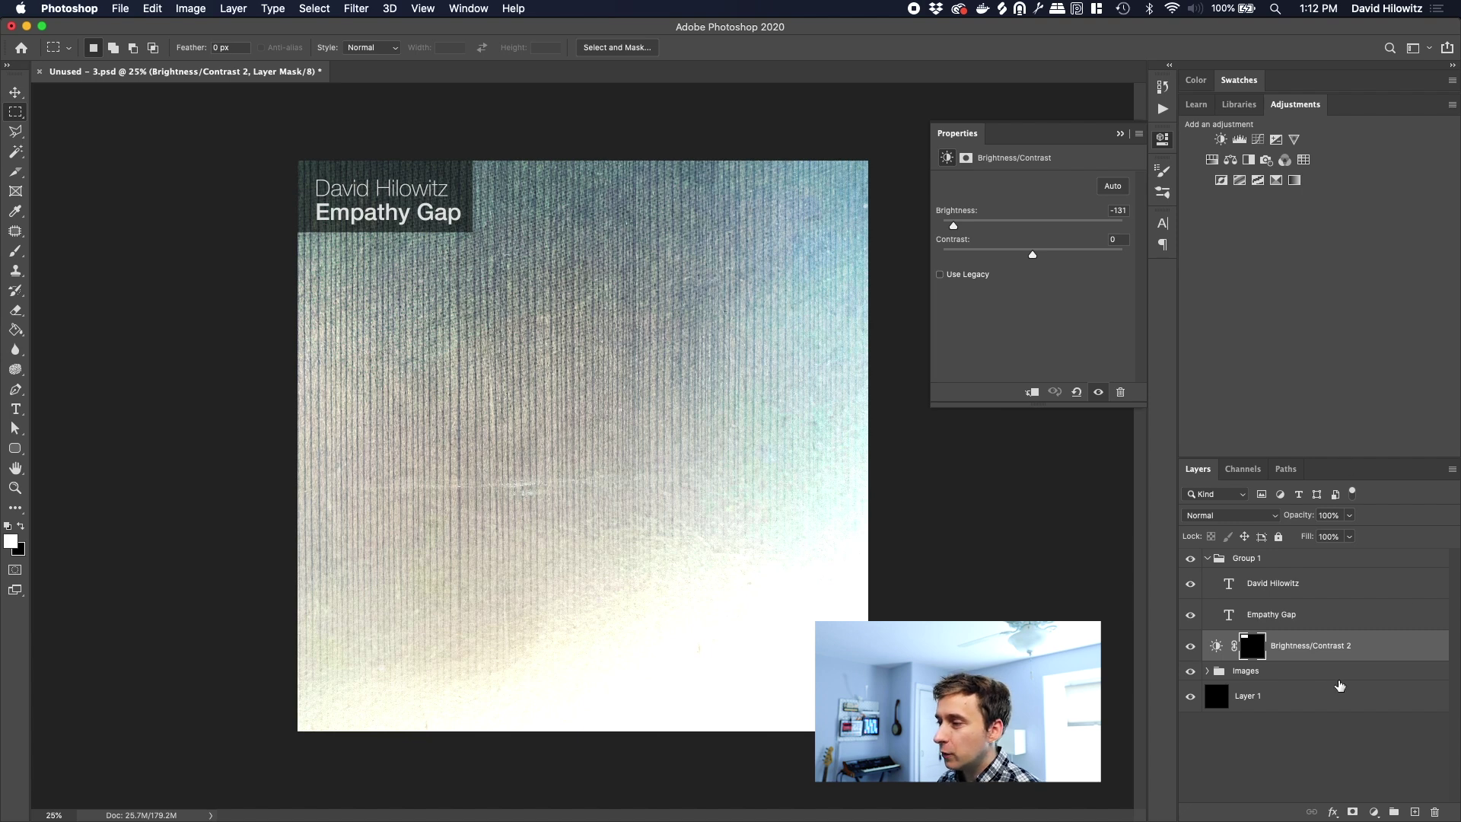
Step: Set up the Eraser tool on the Brightness/Contrast 2 layer mask with a 380 px brush, black foreground and white background
{"action": "left_click", "coordinate": [1250, 648]}
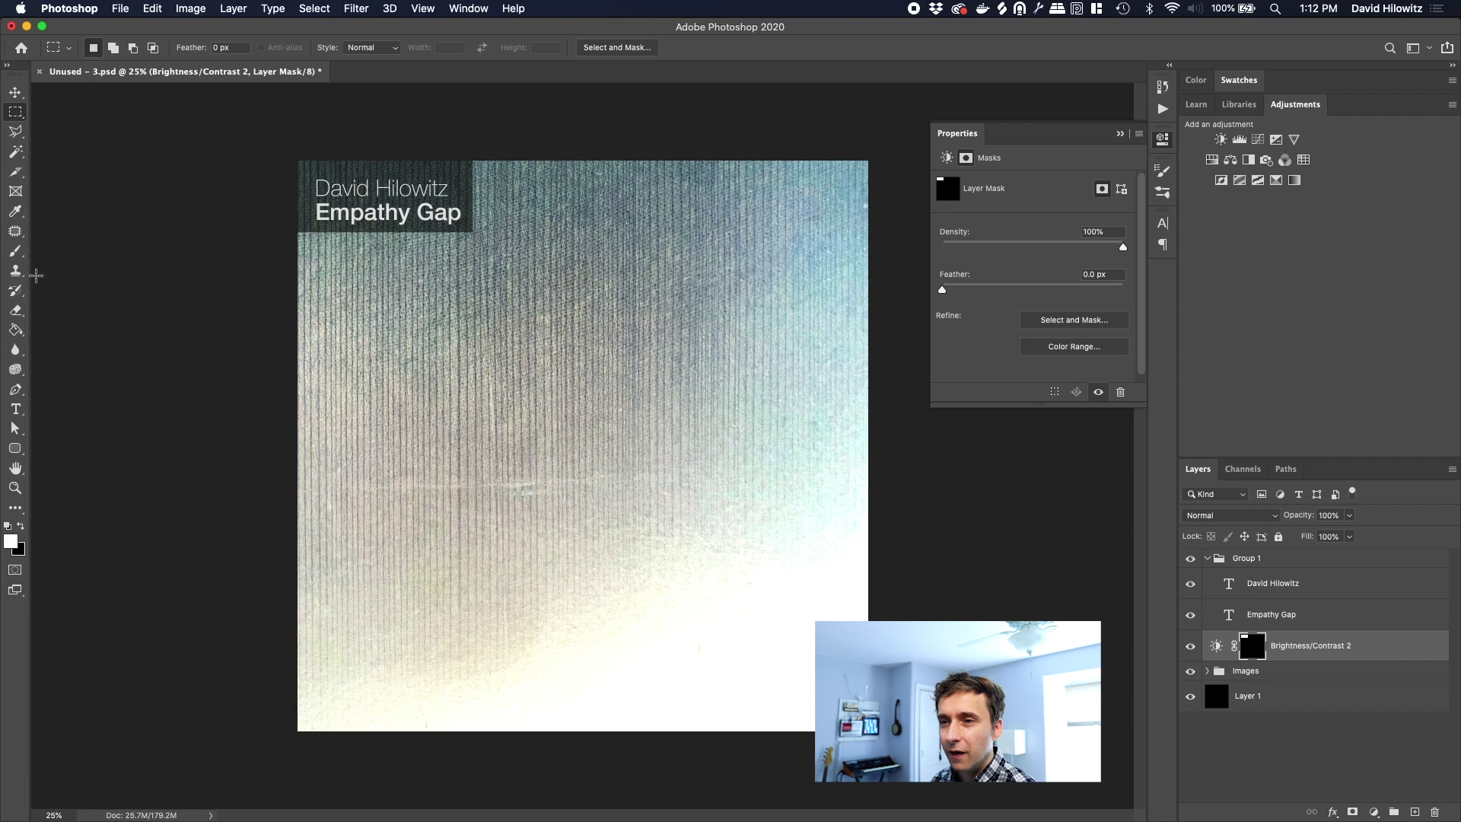
{"action": "left_click", "coordinate": [15, 311]}
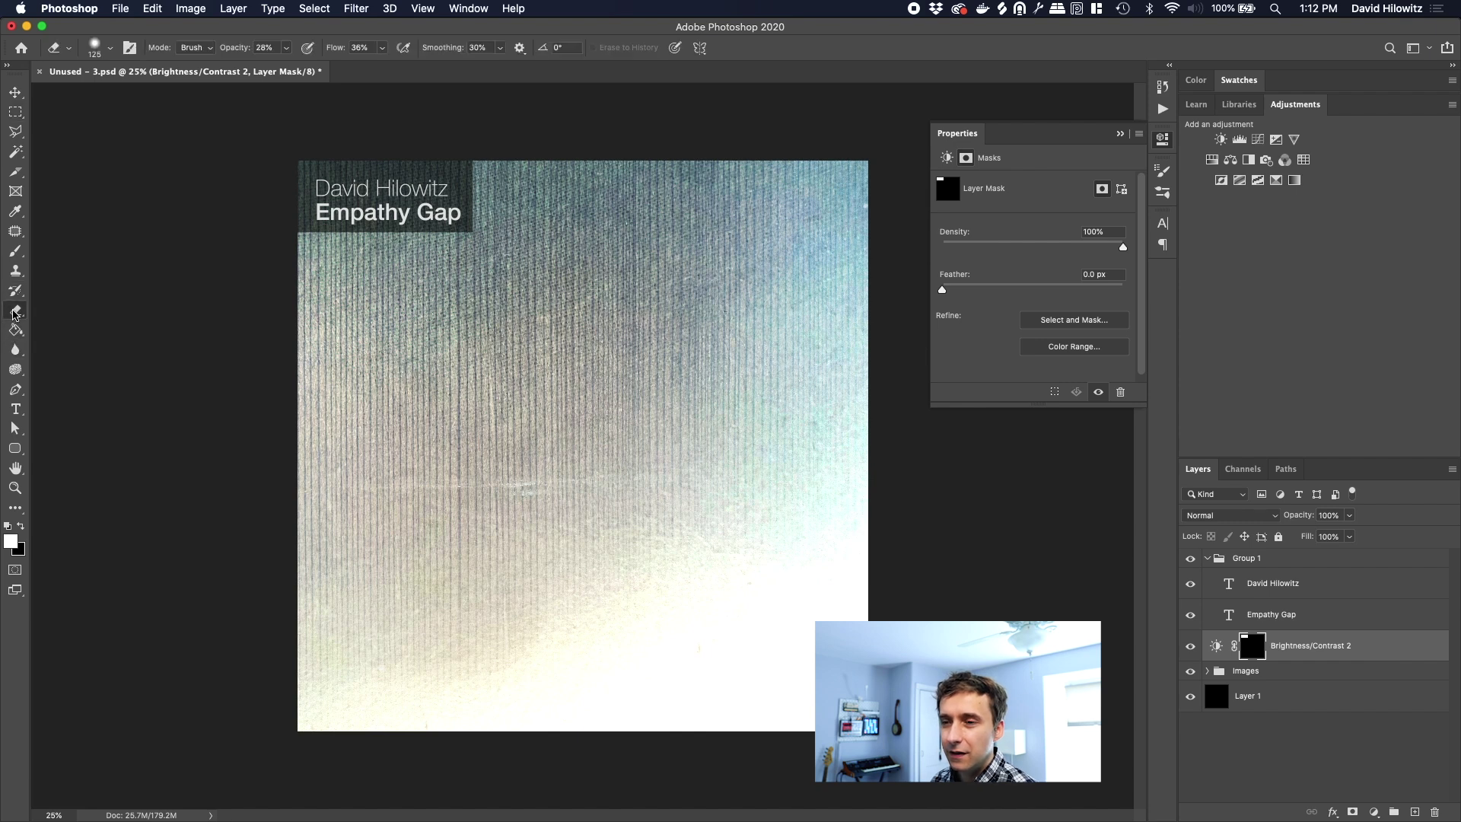
{"action": "left_click", "coordinate": [21, 315]}
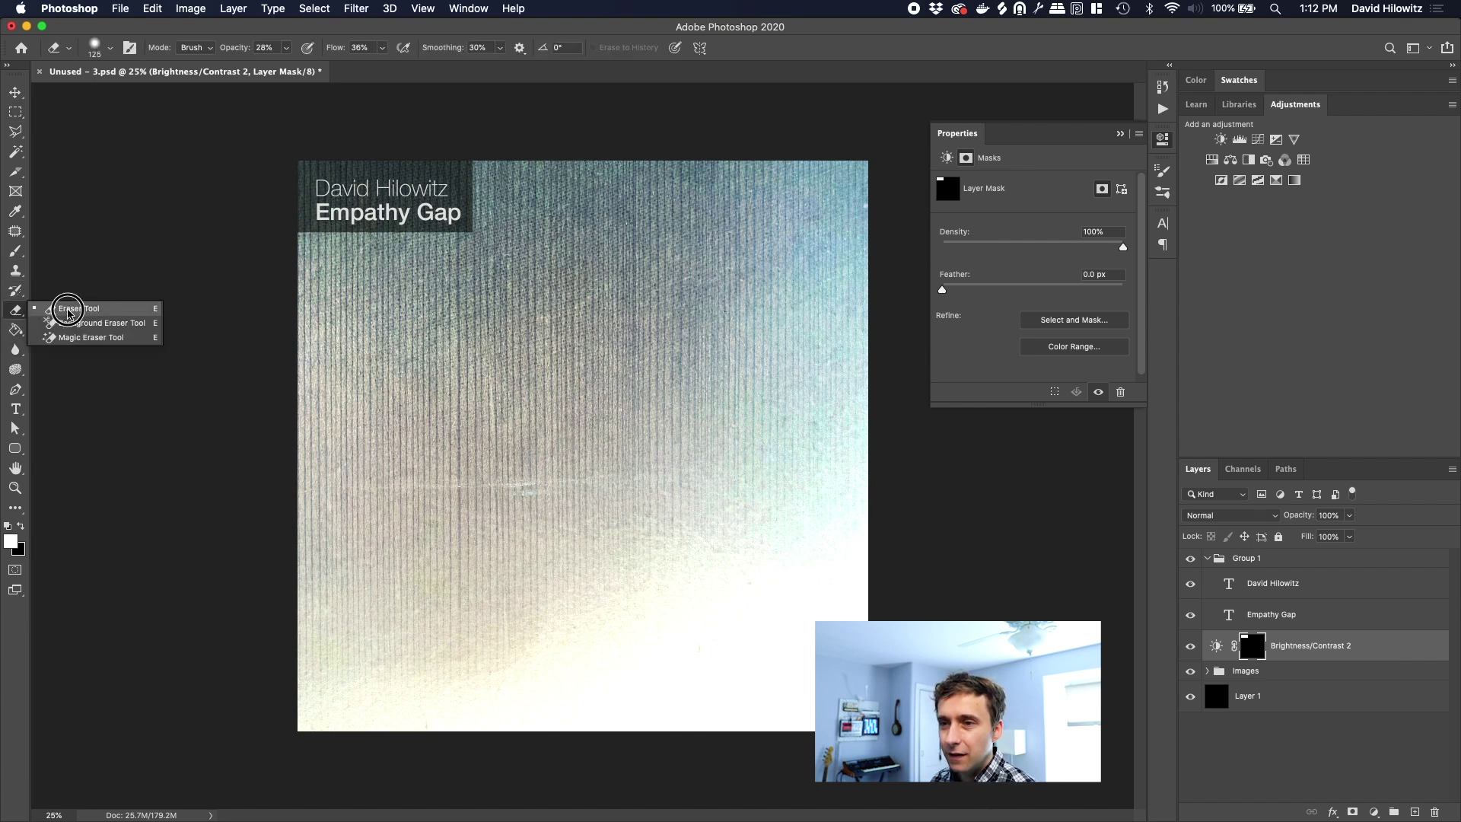
{"action": "left_click", "coordinate": [72, 310]}
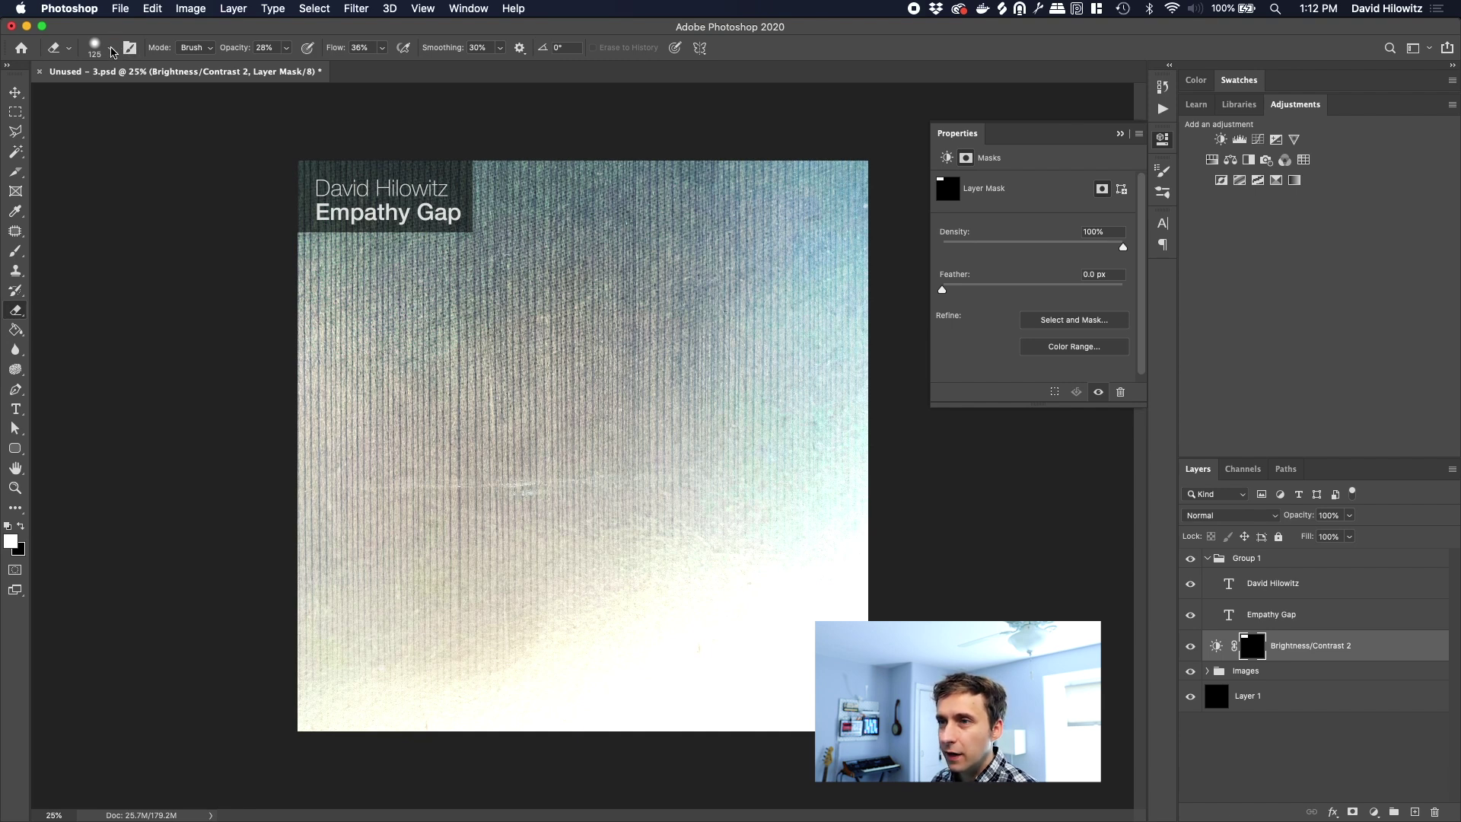
{"action": "left_click", "coordinate": [111, 51]}
{"action": "left_click_drag", "start_coordinate": [139, 96], "coordinate": [146, 97]}
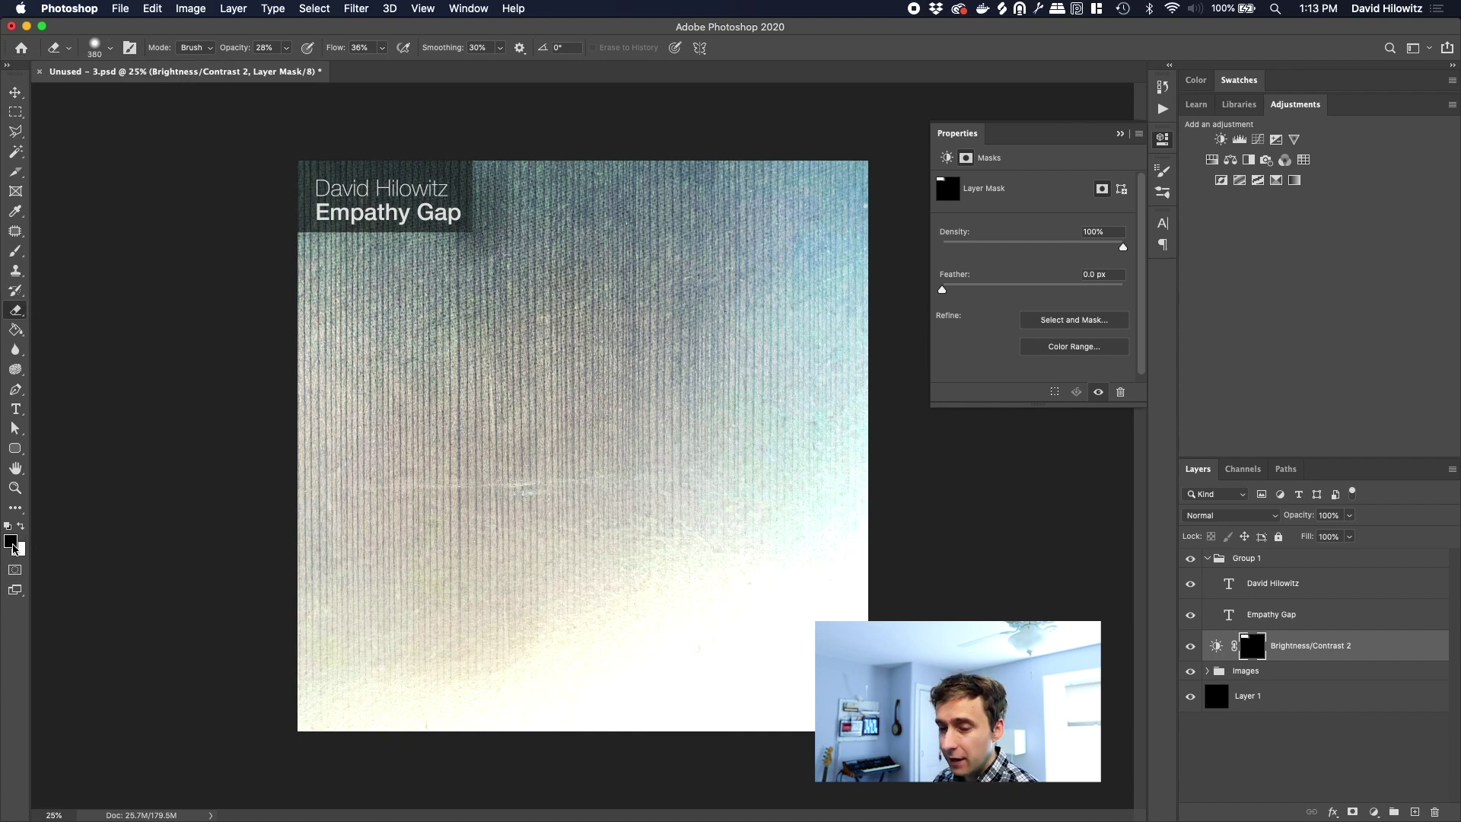
{"action": "key", "text": "x"}
{"action": "key", "text": "x"}
{"action": "key", "text": "x"}
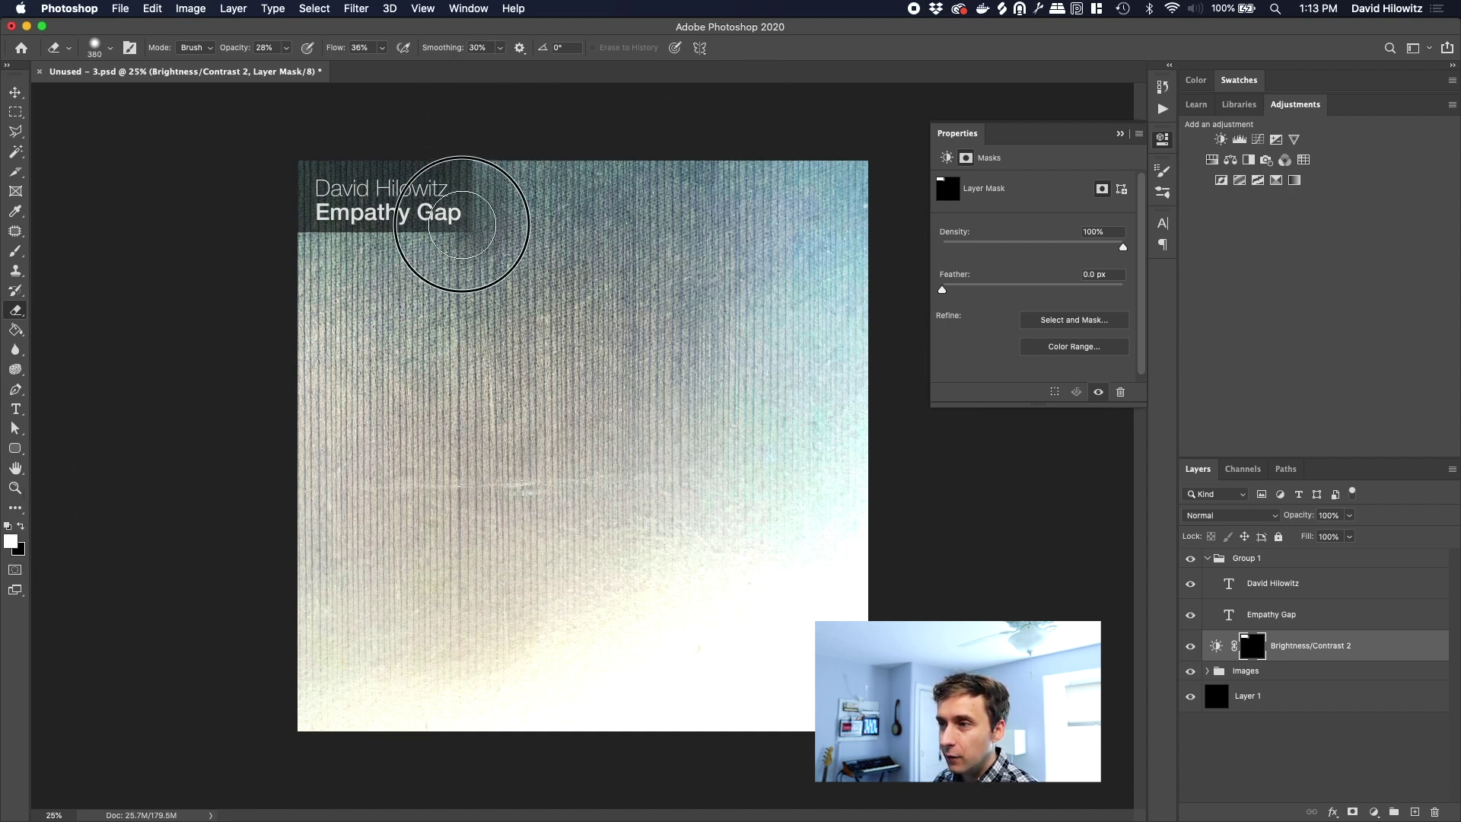
{"action": "key", "text": "x"}
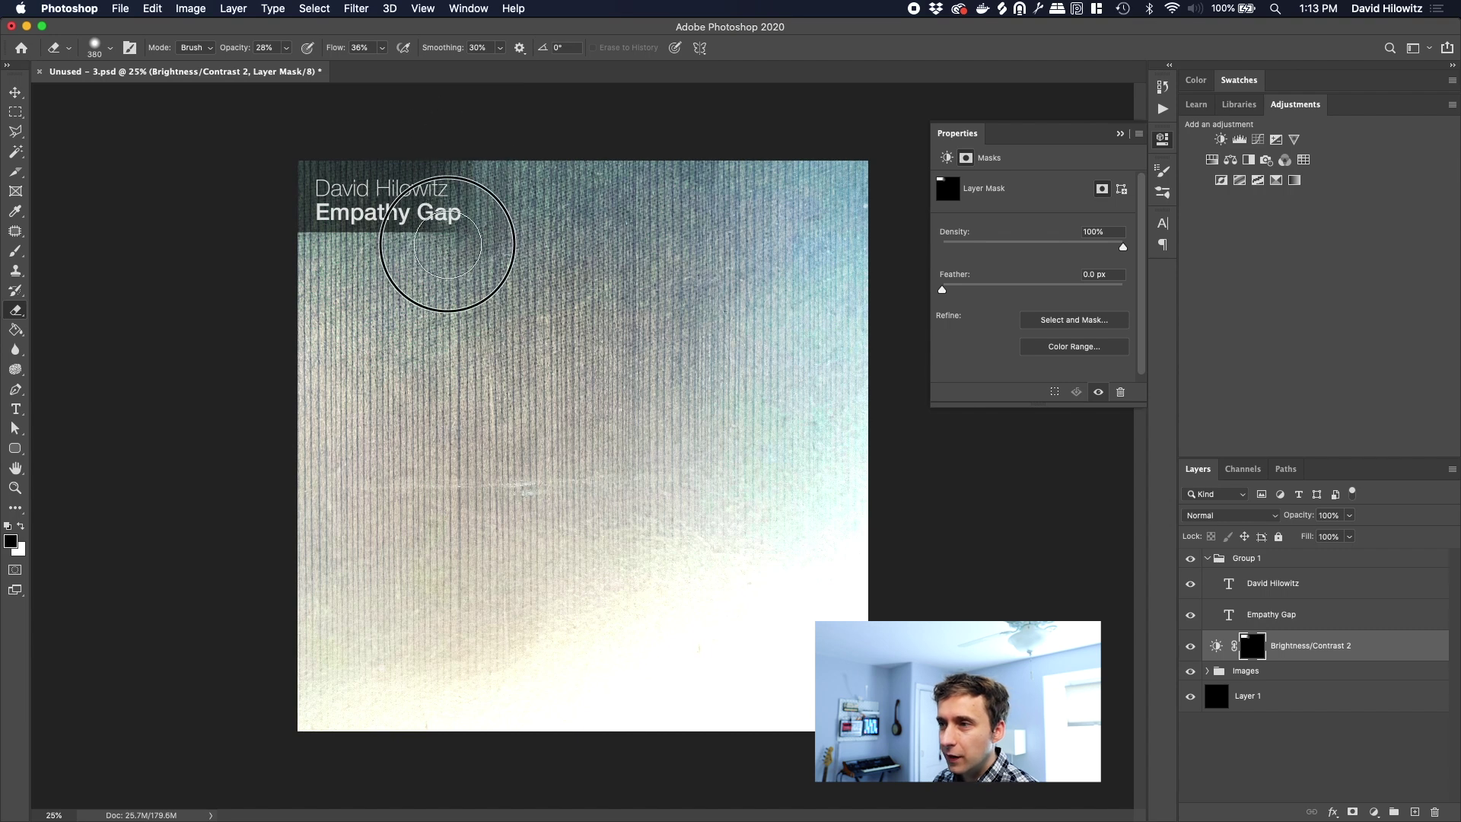
Step: Erase softly on the adjustment's mask around the title block and along the artwork's upper edge to blend the darkening outward
{"action": "mouse_move", "coordinate": [494, 235]}
{"action": "left_mouse_down"}
{"action": "mouse_move", "coordinate": [345, 242]}
{"action": "mouse_move", "coordinate": [399, 235]}
{"action": "mouse_move", "coordinate": [388, 251]}
{"action": "mouse_move", "coordinate": [308, 232]}
{"action": "mouse_move", "coordinate": [356, 230]}
{"action": "left_mouse_up"}
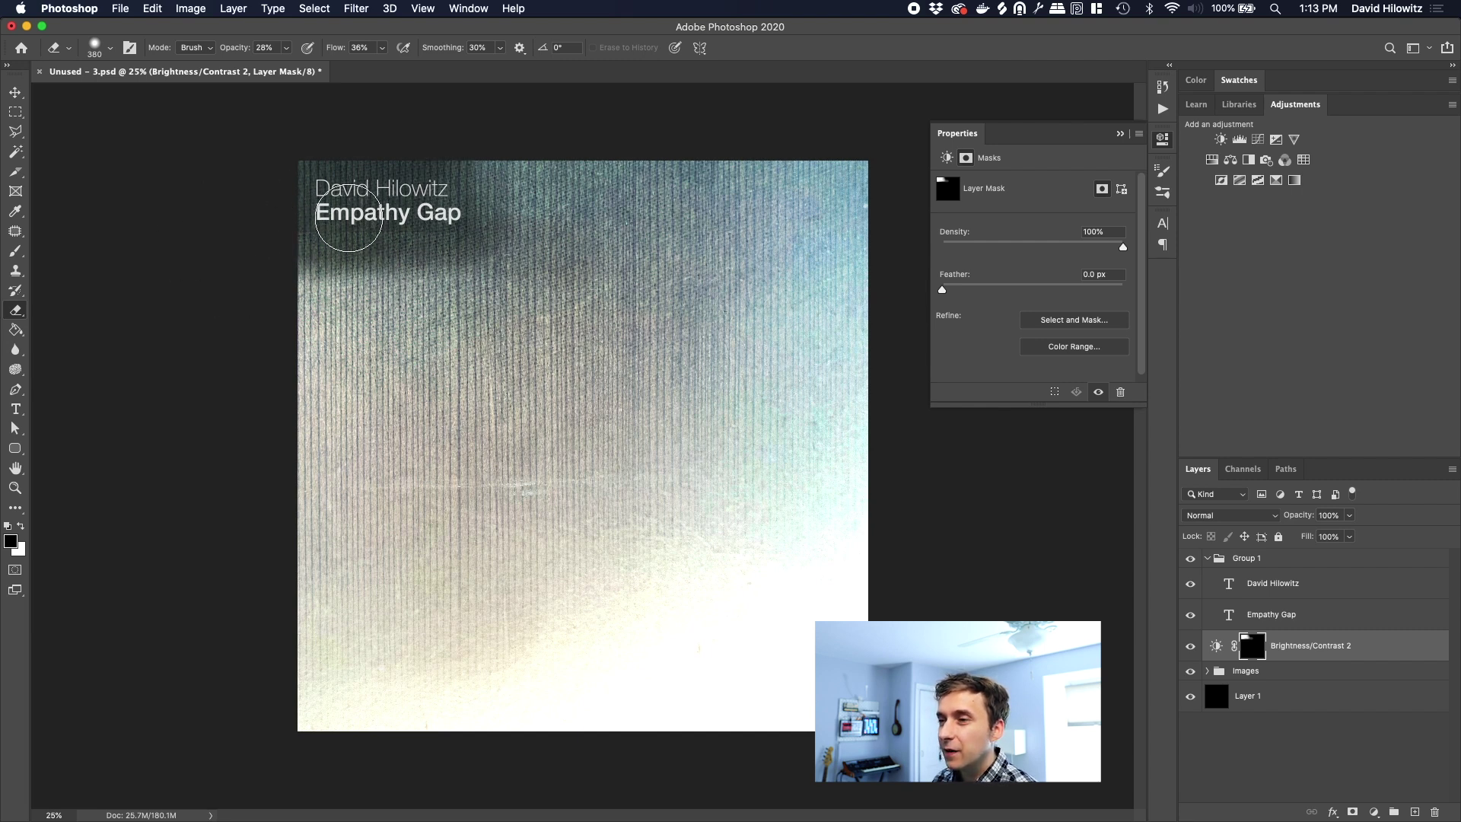
{"action": "mouse_move", "coordinate": [532, 135]}
{"action": "left_mouse_down"}
{"action": "mouse_move", "coordinate": [505, 179]}
{"action": "mouse_move", "coordinate": [379, 279]}
{"action": "mouse_move", "coordinate": [297, 277]}
{"action": "mouse_move", "coordinate": [487, 260]}
{"action": "mouse_move", "coordinate": [270, 288]}
{"action": "left_mouse_up"}
{"action": "key", "text": "x"}
{"action": "key", "text": "x"}
{"action": "left_click_drag", "start_coordinate": [497, 261], "coordinate": [335, 278]}
{"action": "mouse_move", "coordinate": [569, 175]}
{"action": "left_mouse_down"}
{"action": "mouse_move", "coordinate": [695, 157]}
{"action": "mouse_move", "coordinate": [457, 163]}
{"action": "mouse_move", "coordinate": [651, 148]}
{"action": "left_mouse_up"}
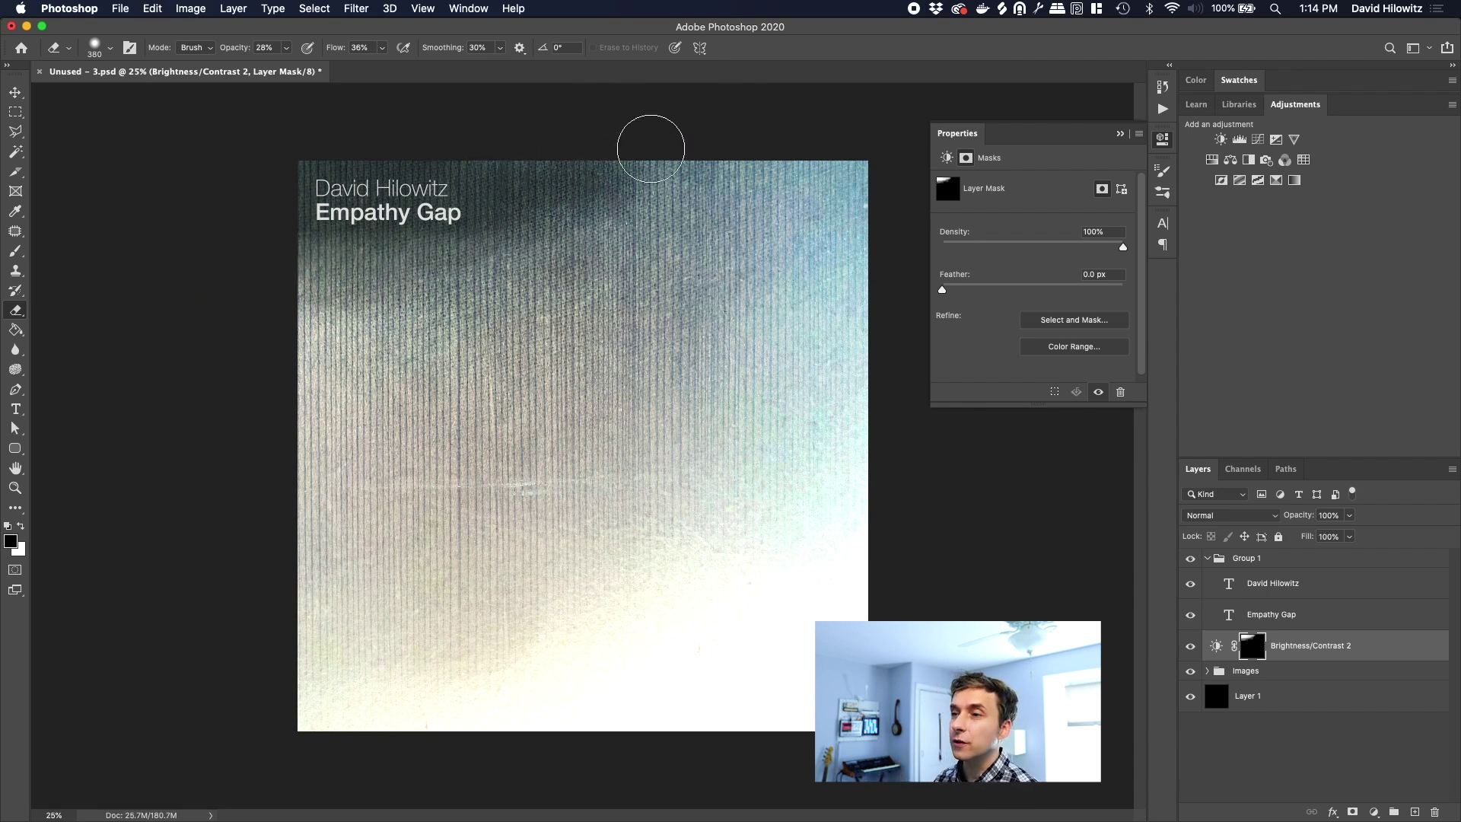
{"action": "mouse_move", "coordinate": [650, 148]}
{"action": "left_mouse_down"}
{"action": "mouse_move", "coordinate": [590, 180]}
{"action": "mouse_move", "coordinate": [888, 150]}
{"action": "left_mouse_up"}
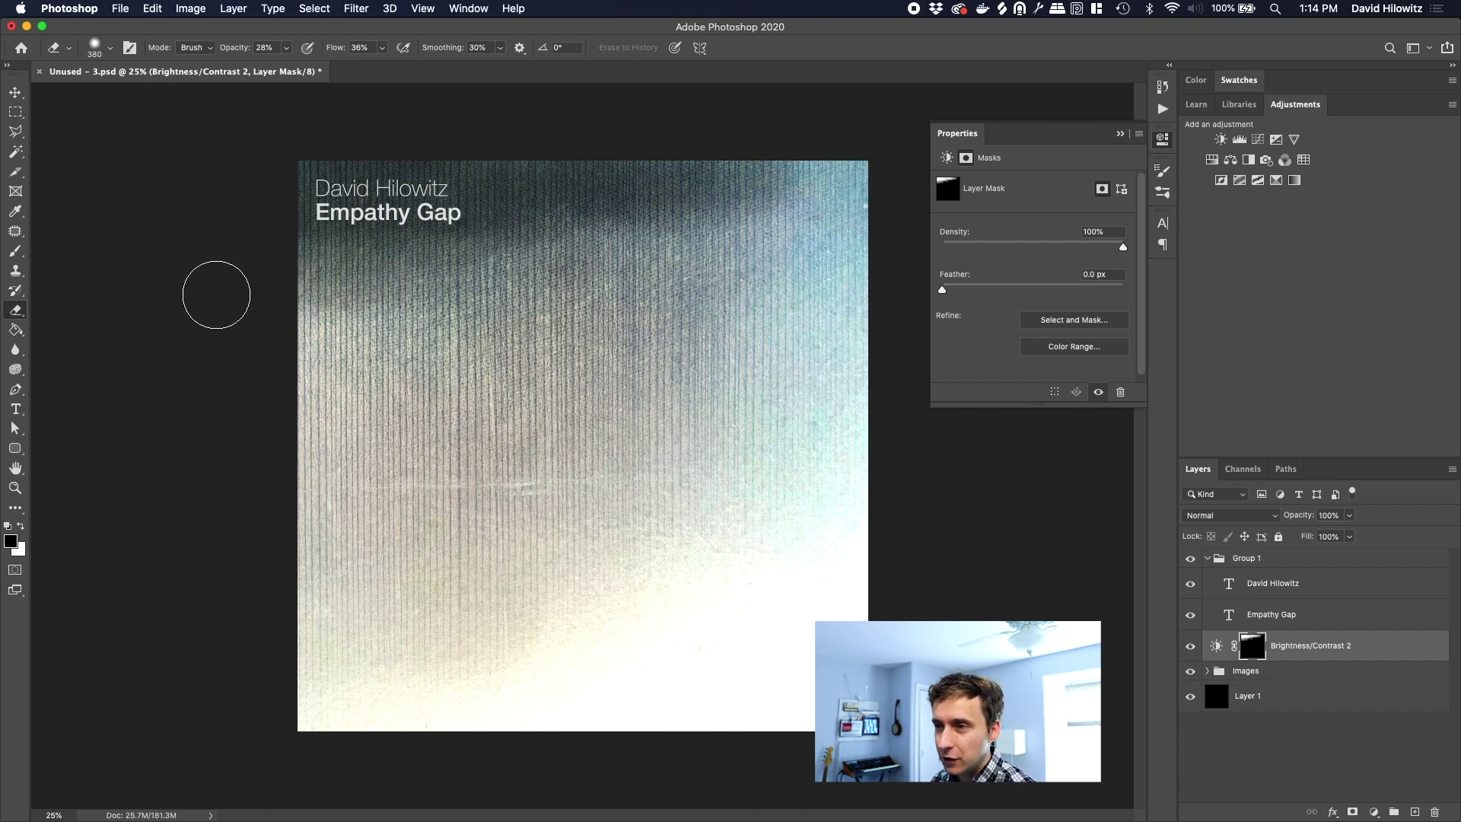